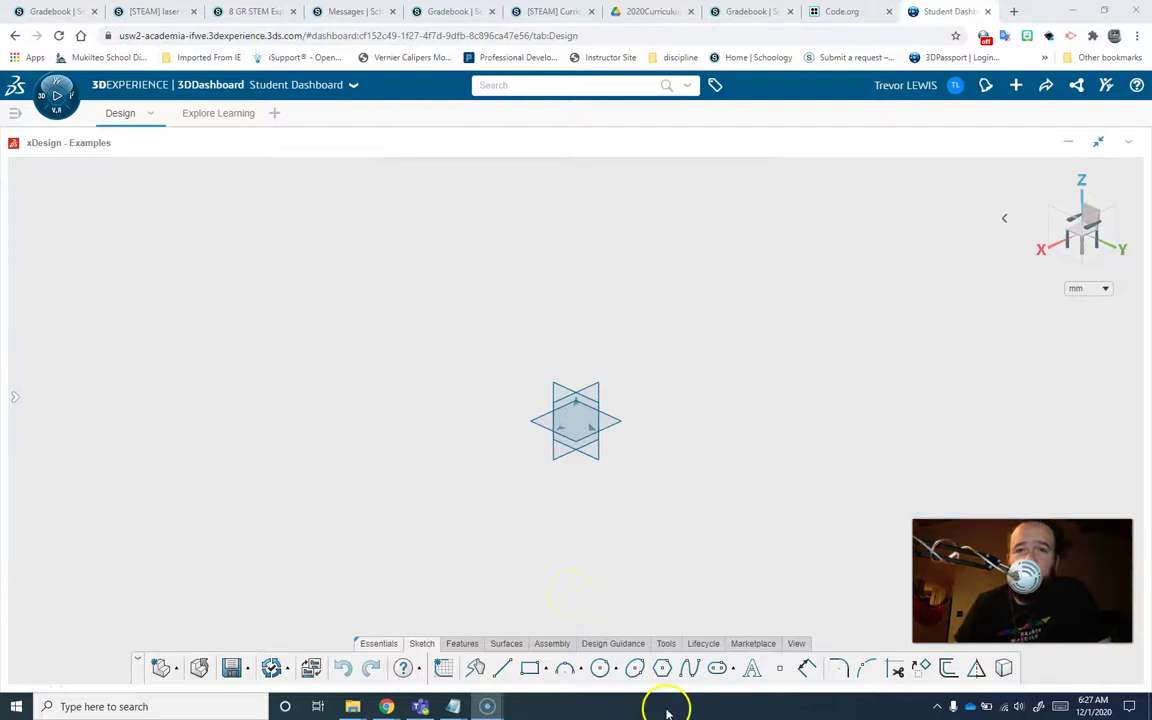
Sketch a circle on the horizontal plane and place a six-sided hexagon overlapping it
click(599, 667)
click(553, 437)
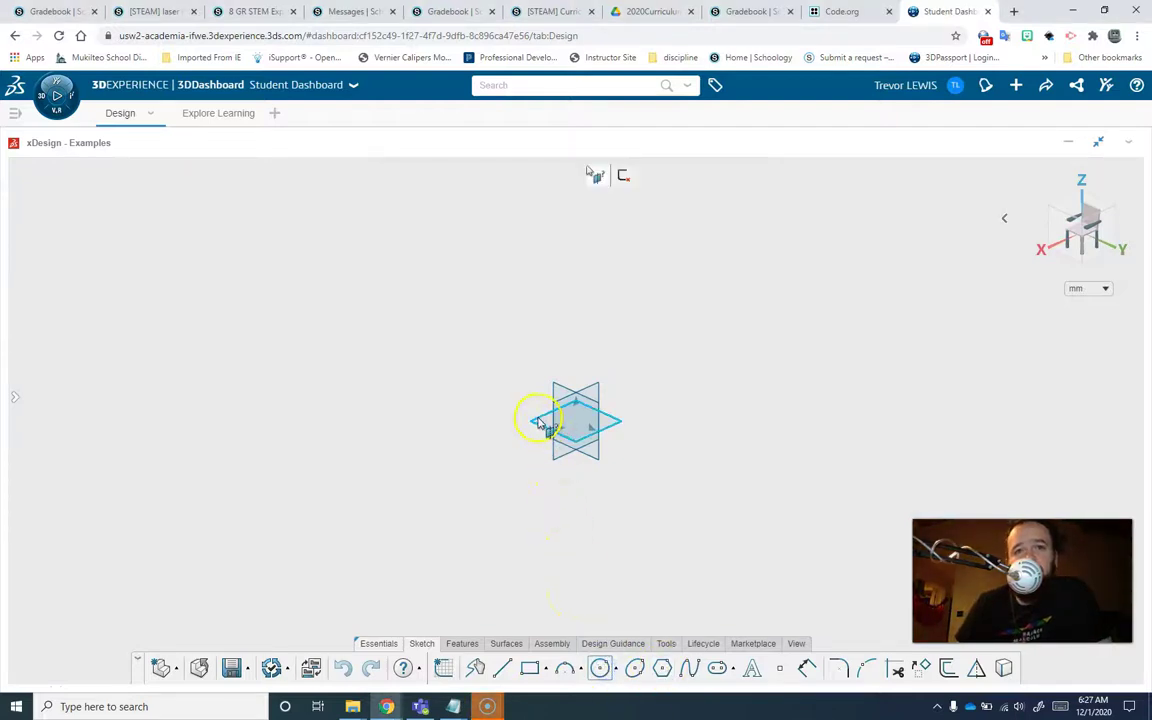
click(497, 396)
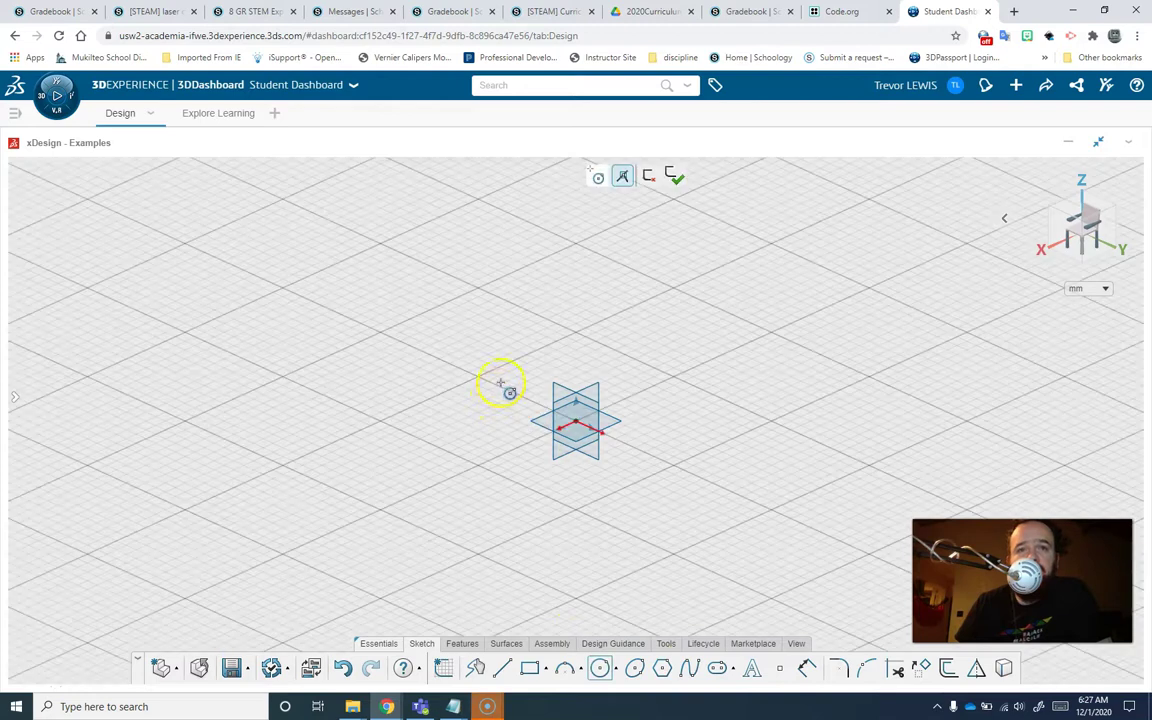
click(578, 411)
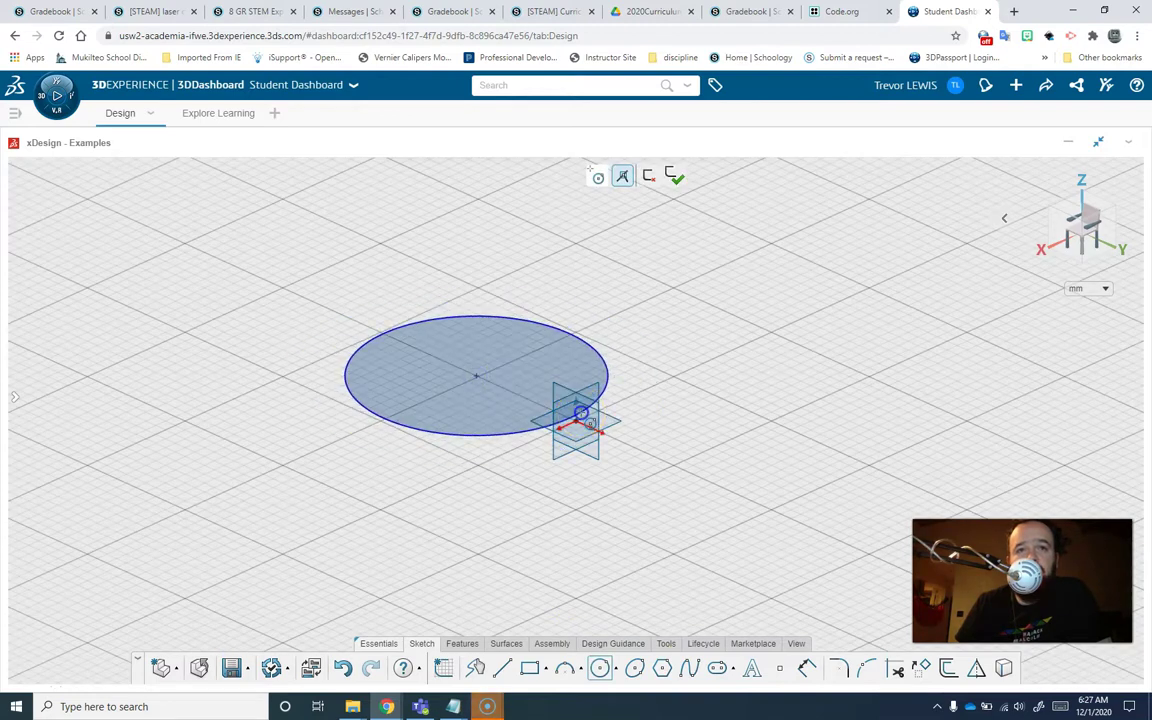
click(662, 668)
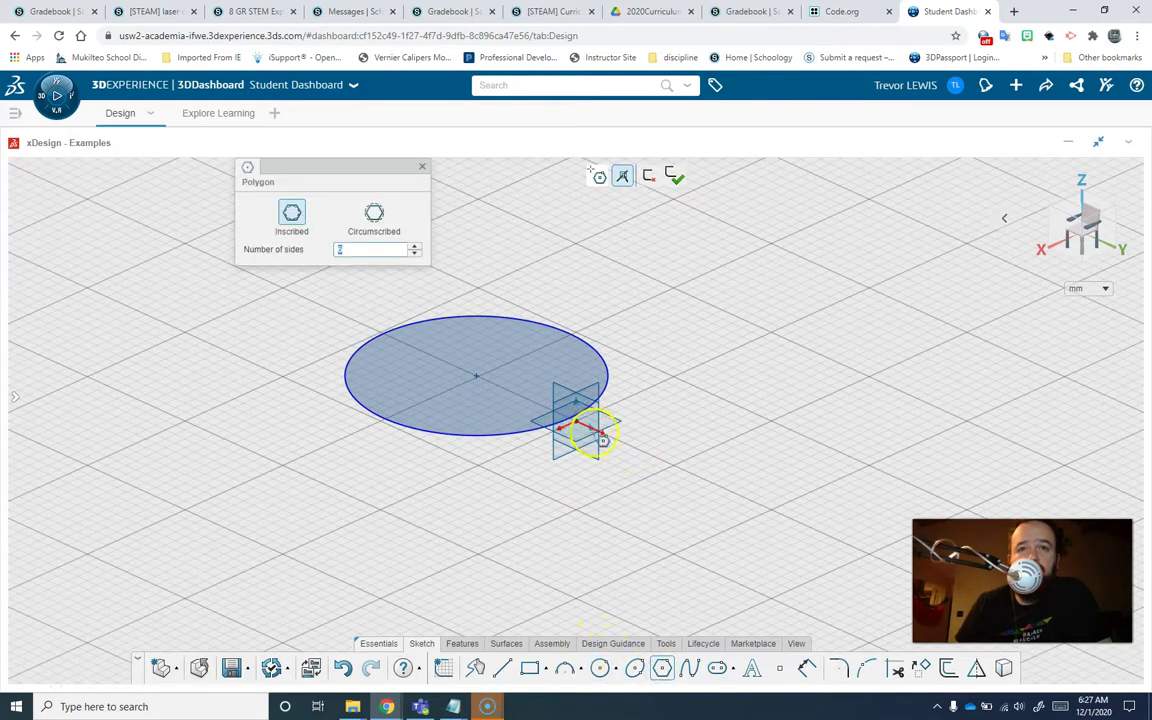
click(600, 432)
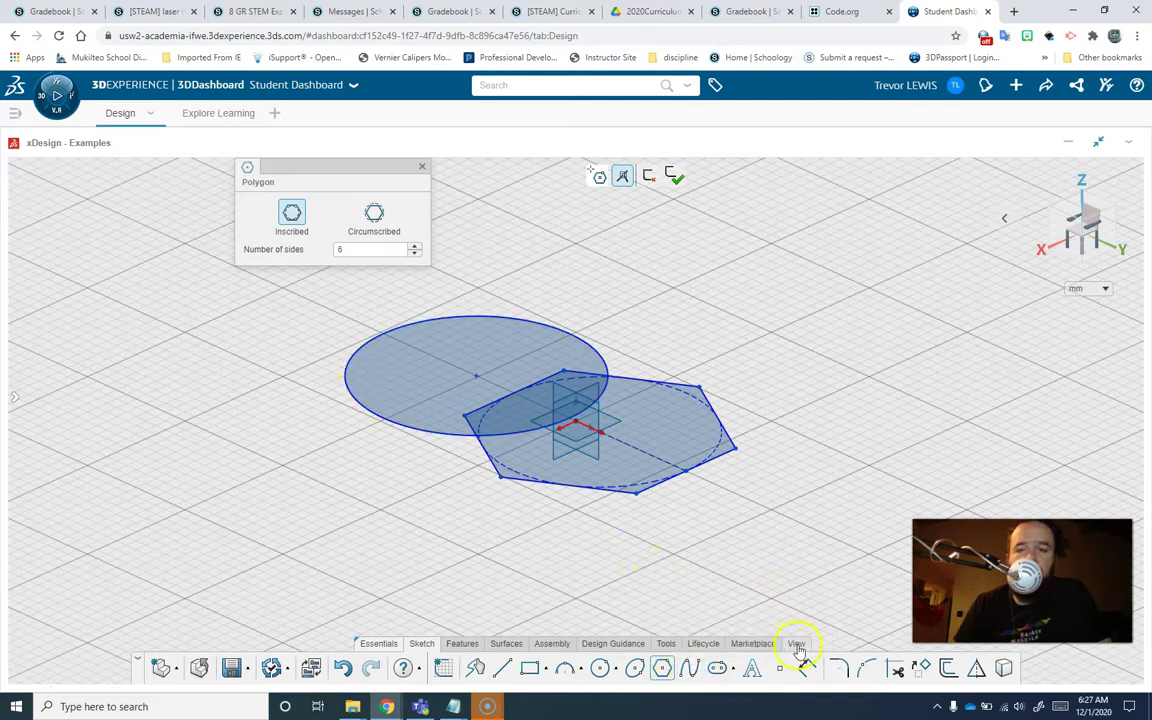
Trim the hexagon edge inside the circle and the circle arc inside the hexagon
click(895, 669)
click(510, 387)
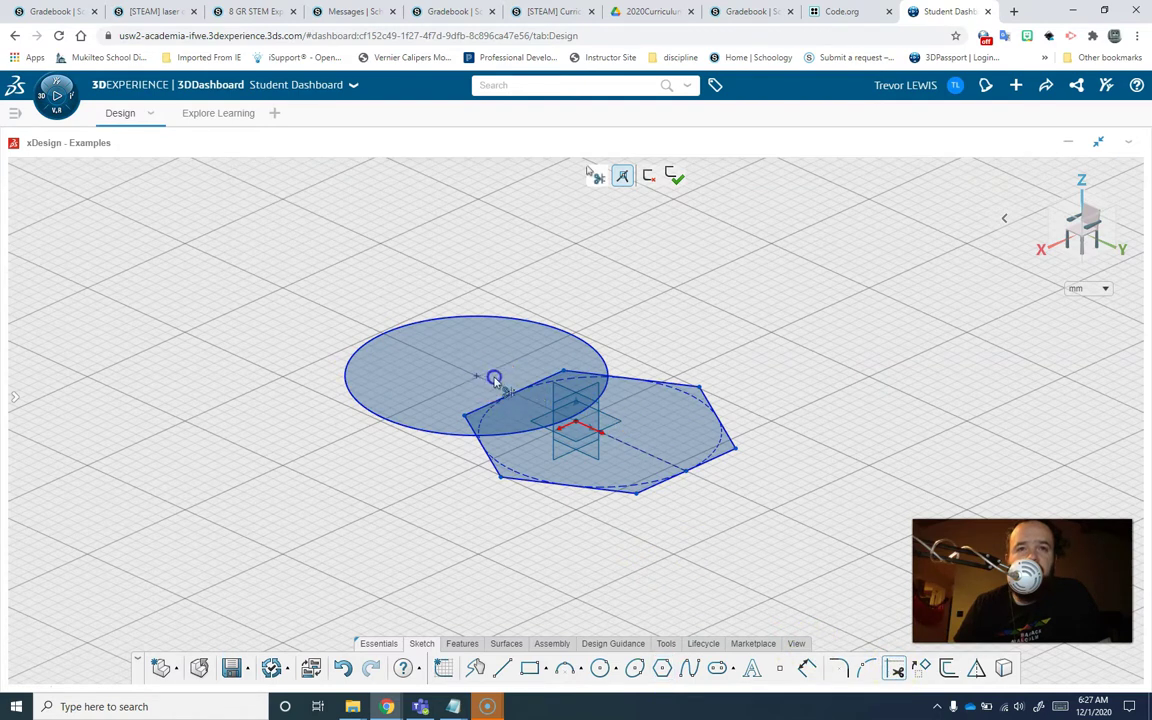
click(533, 446)
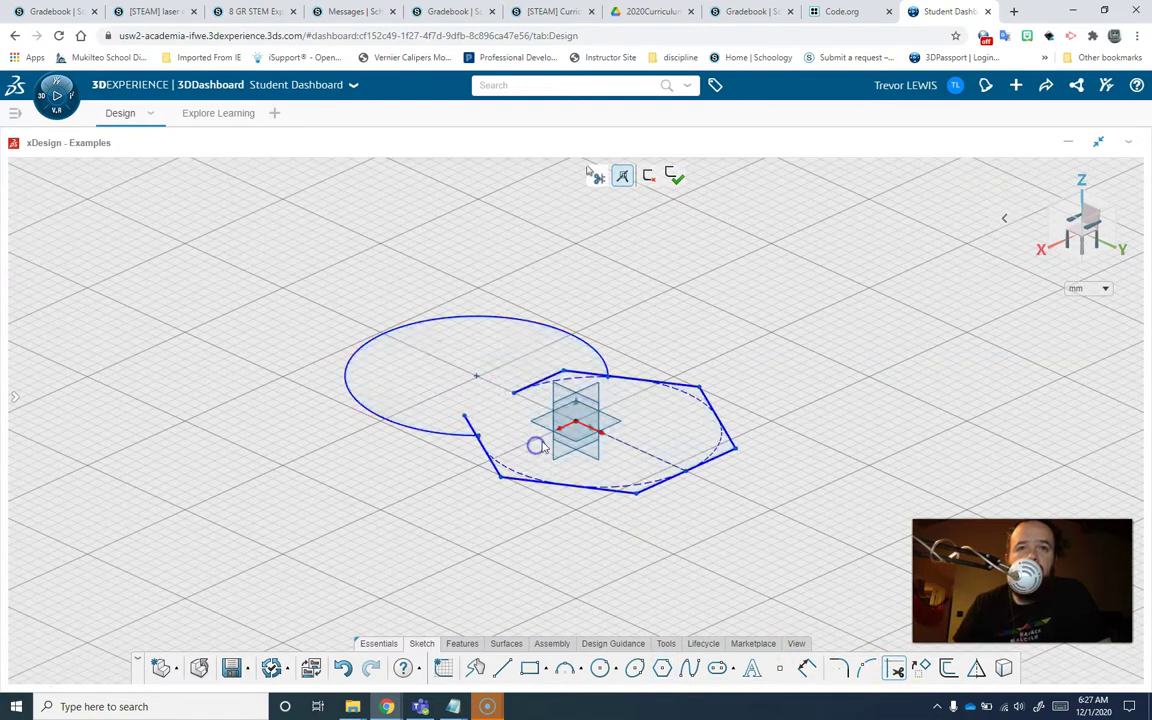
click(703, 401)
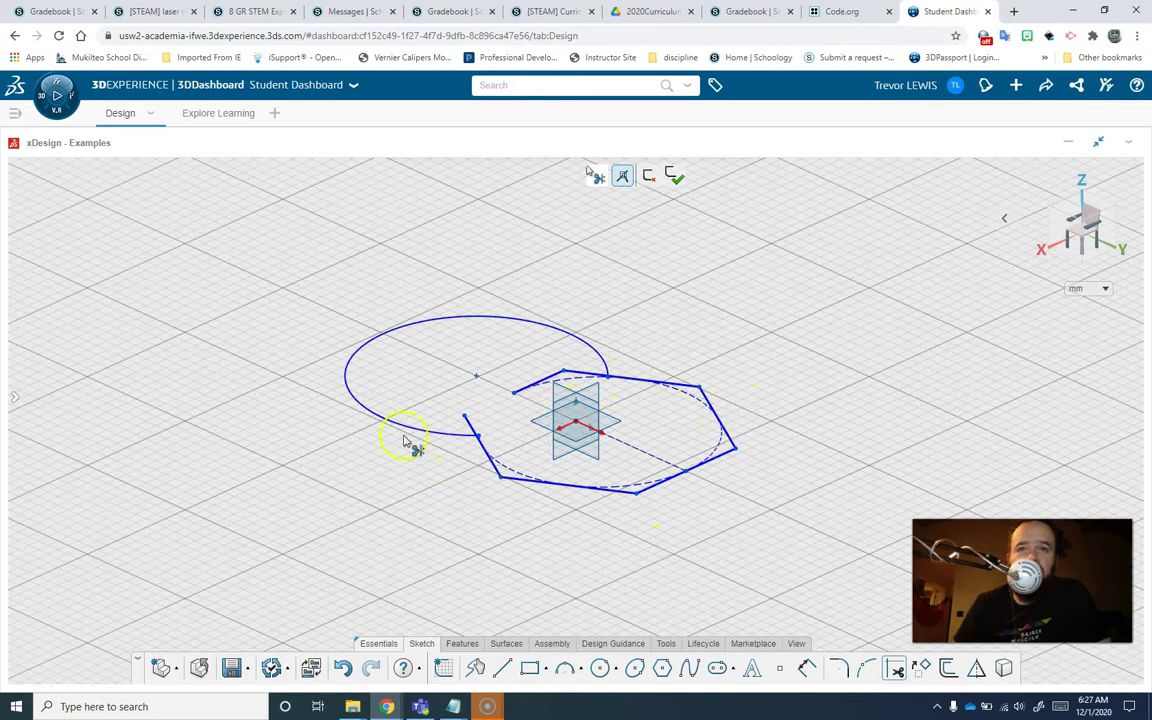
scroll(464, 418, down, 2)
scroll(500, 415, up, 5)
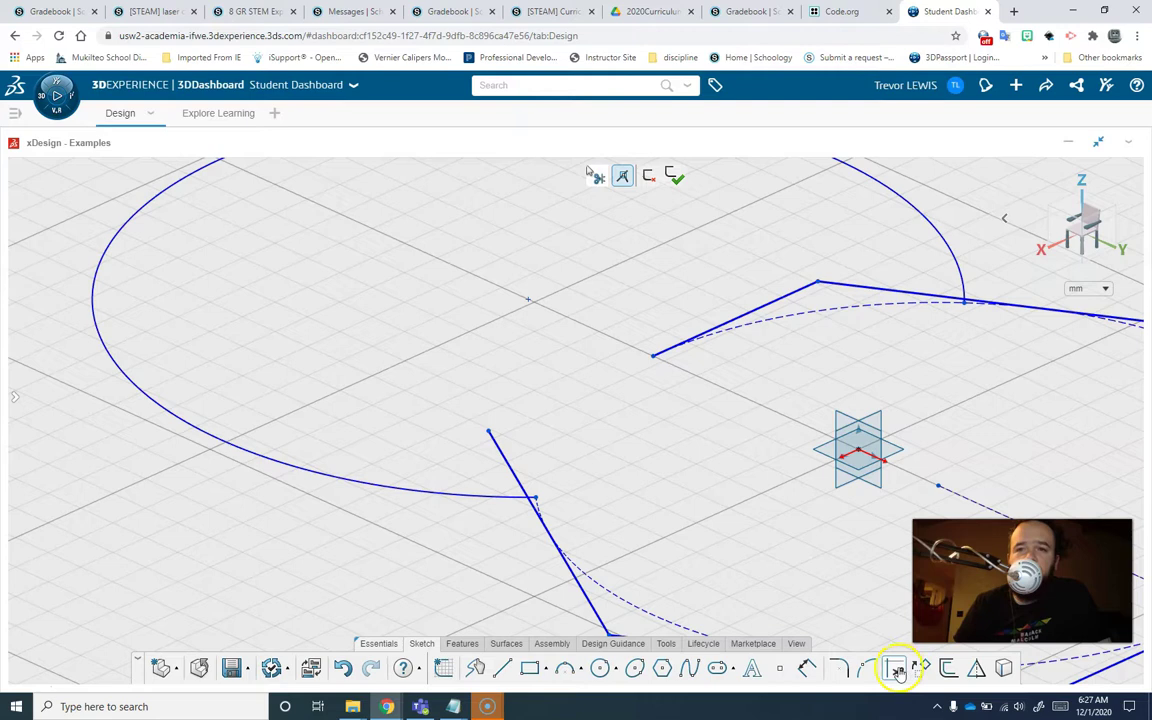
Trim the leftover short segment, the upper-right overlapping edge and the remaining stray hexagon segment
drag(574, 467, 588, 470)
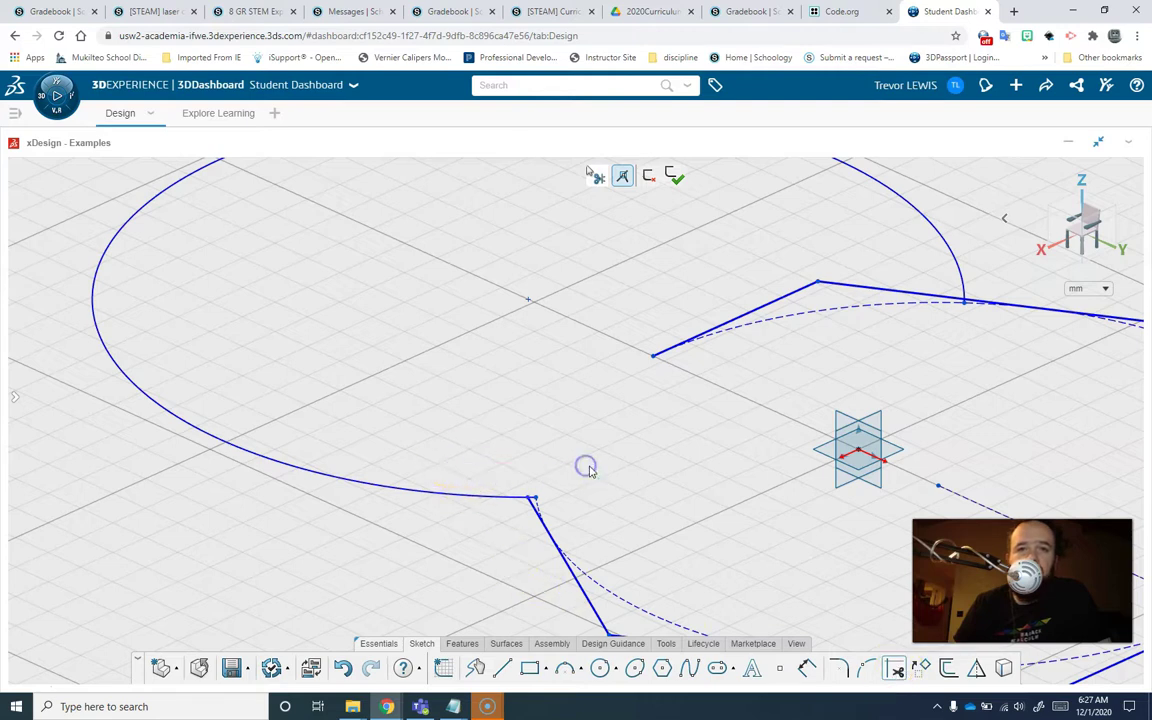
scroll(540, 500, up, 5)
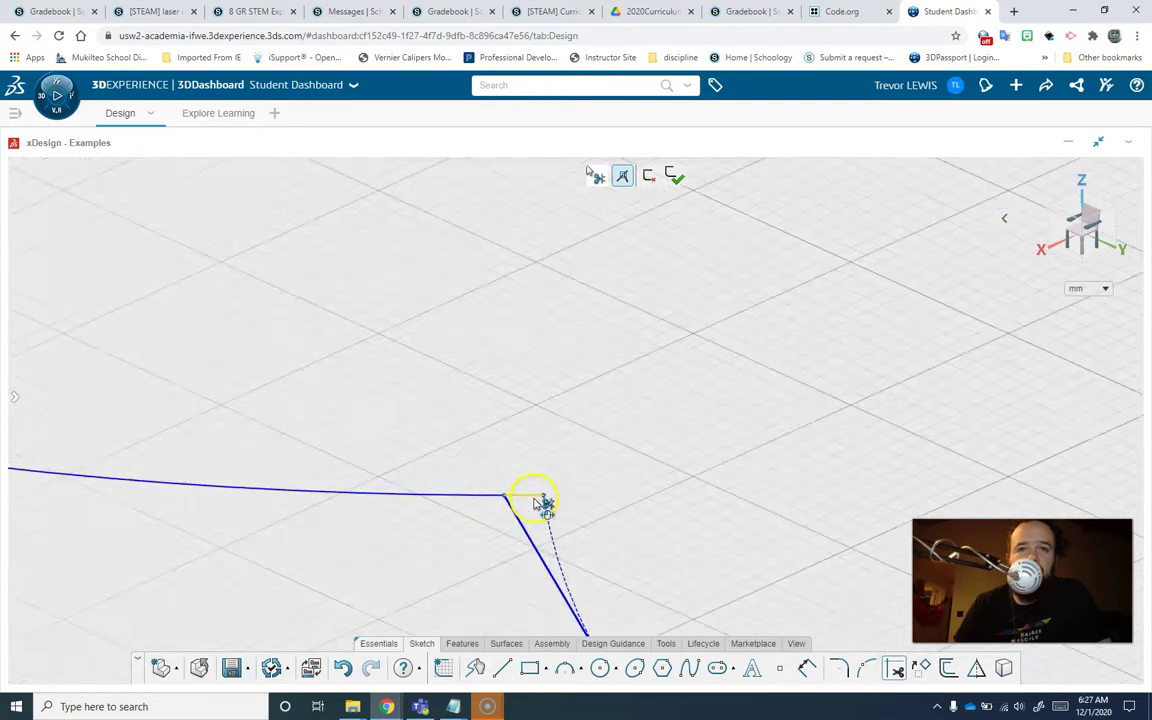
scroll(598, 519, down, 5)
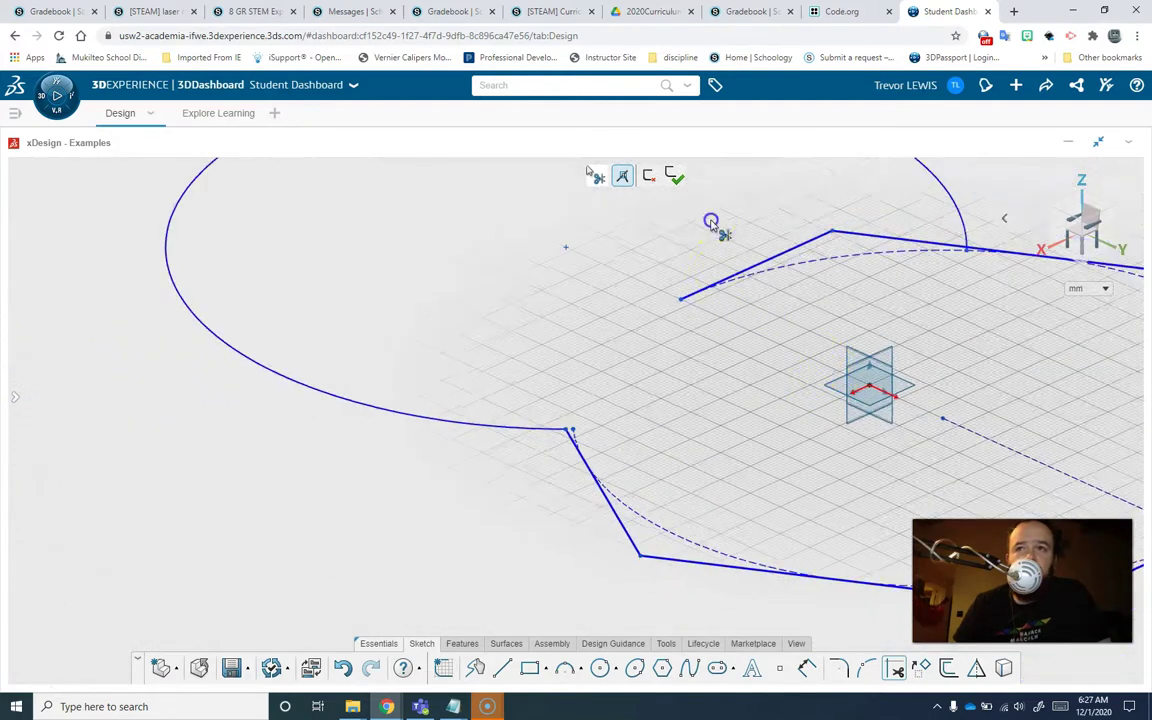
drag(711, 223, 755, 314)
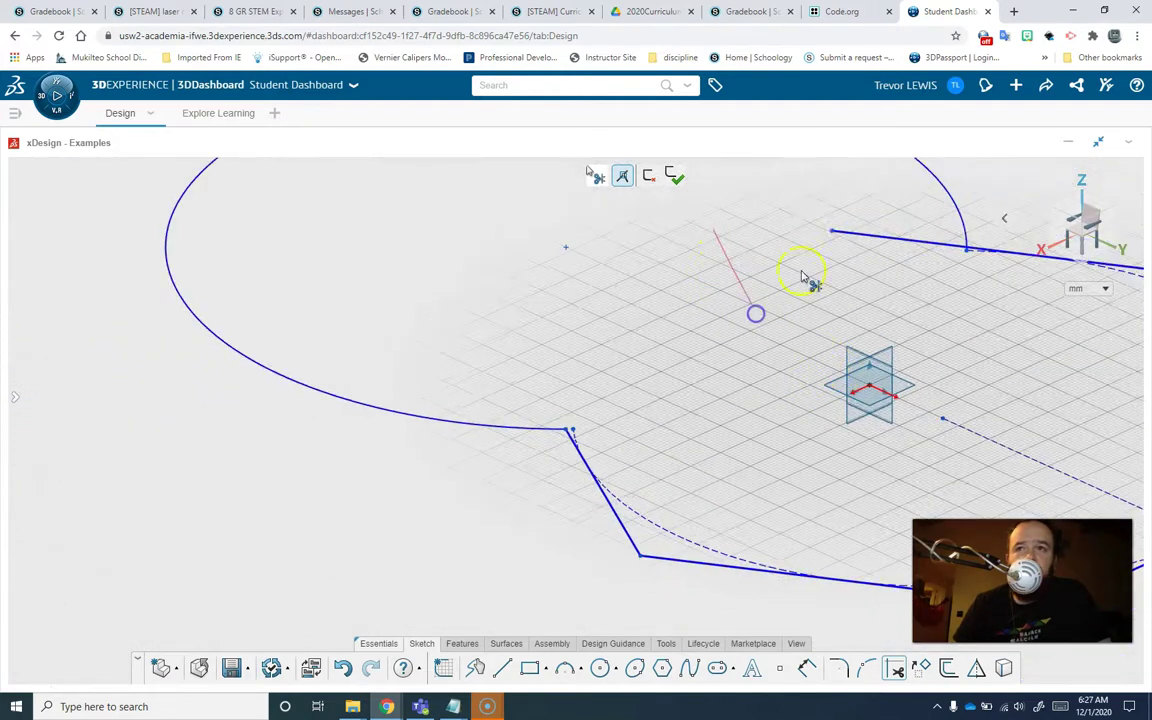
click(900, 236)
scroll(940, 248, down, 2)
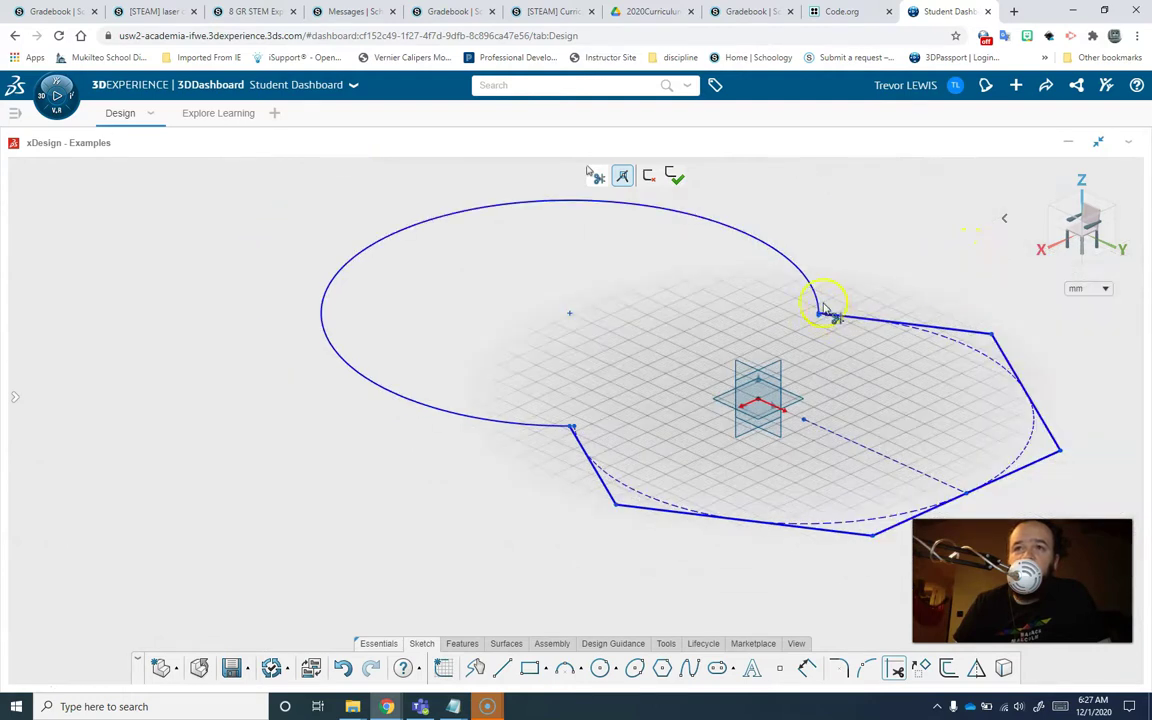
scroll(823, 315, up, 5)
scroll(829, 340, up, 3)
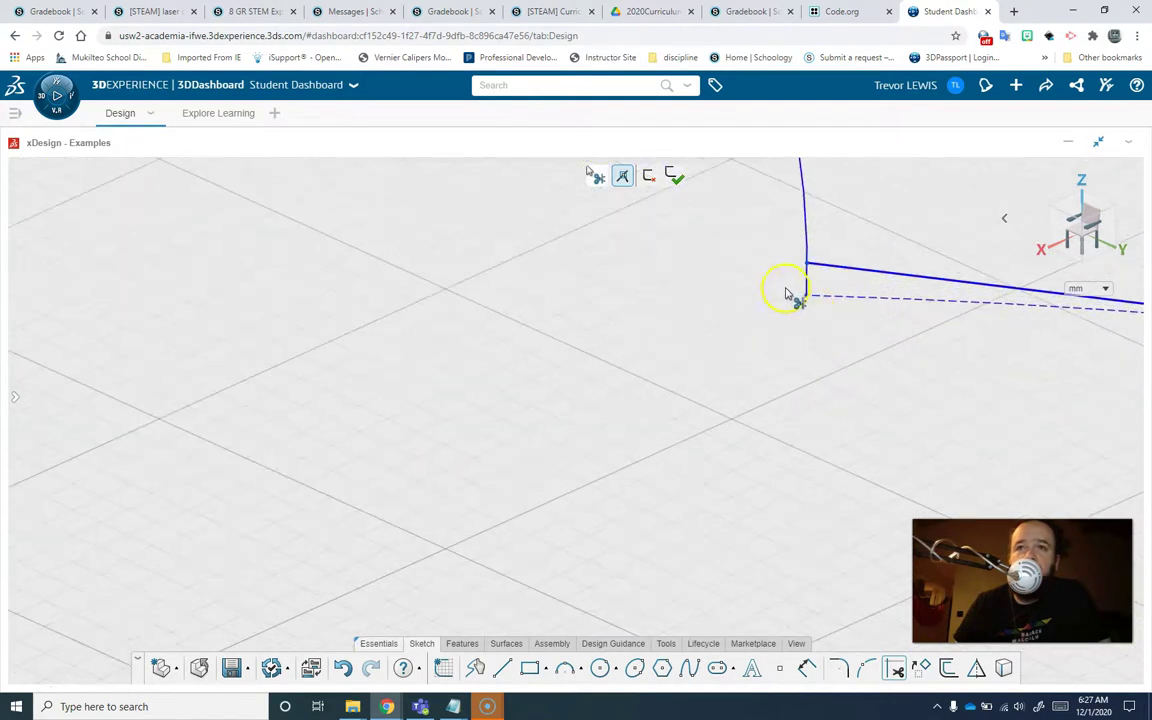
scroll(784, 452, down, 3)
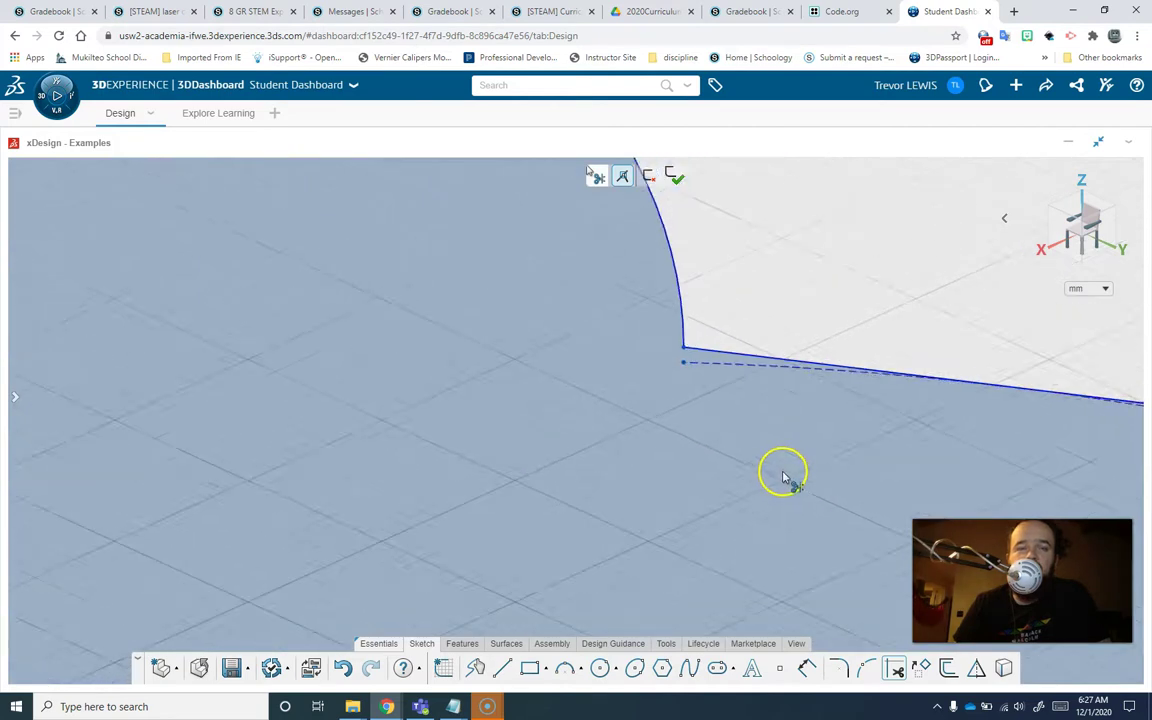
scroll(775, 487, down, 6)
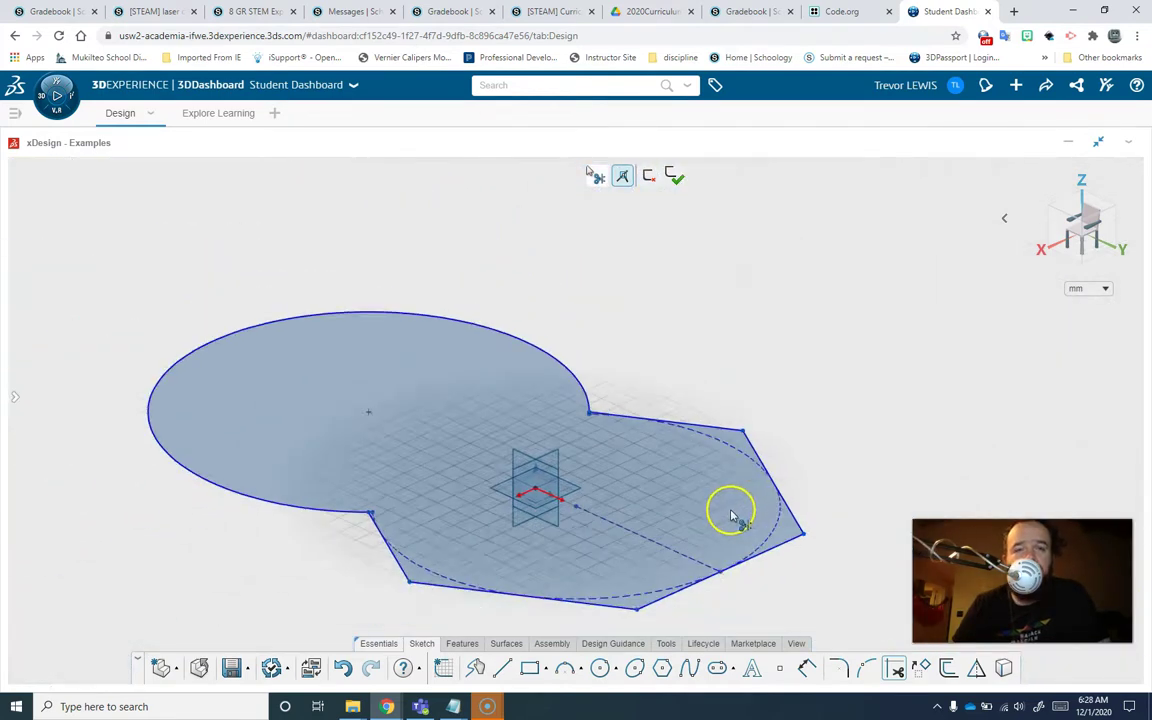
scroll(707, 519, down, 2)
scroll(455, 465, up, 3)
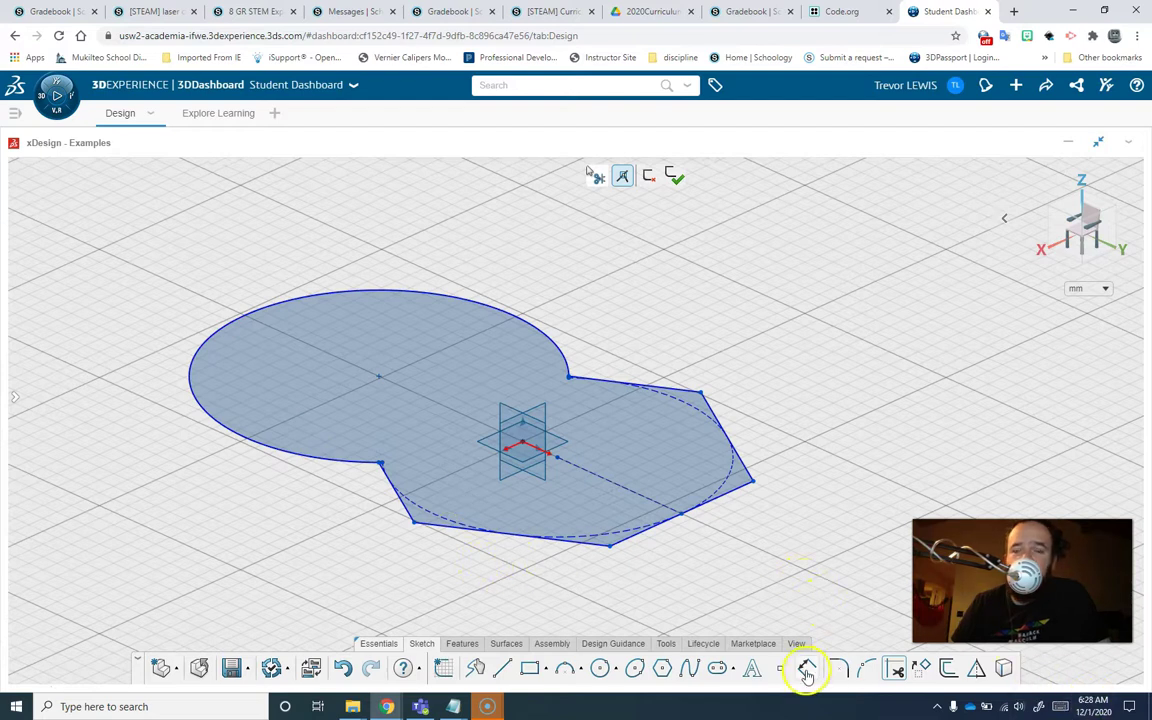
middle_drag(380, 391, 378, 394)
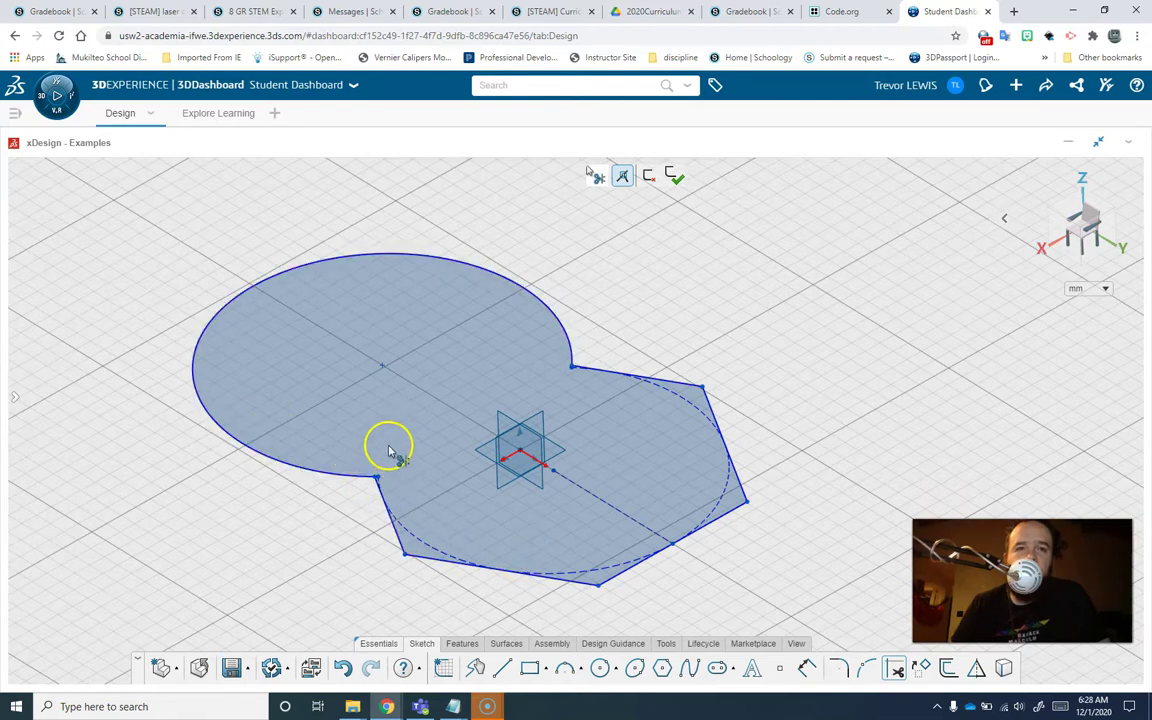
mouse_move(388, 452)
middle_down()
mouse_move(358, 477)
mouse_move(477, 456)
middle_up()
scroll(477, 456, up, 2)
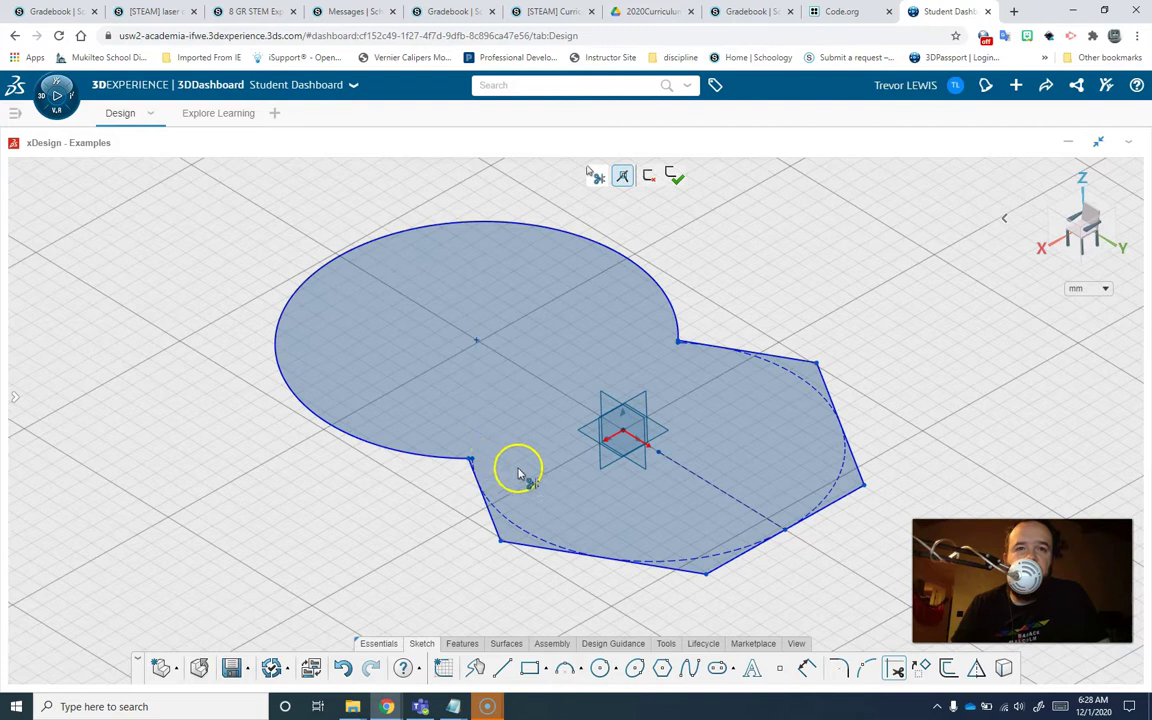
Offset the merged circle-and-hexagon outline outward by about 14.889 mm
click(948, 675)
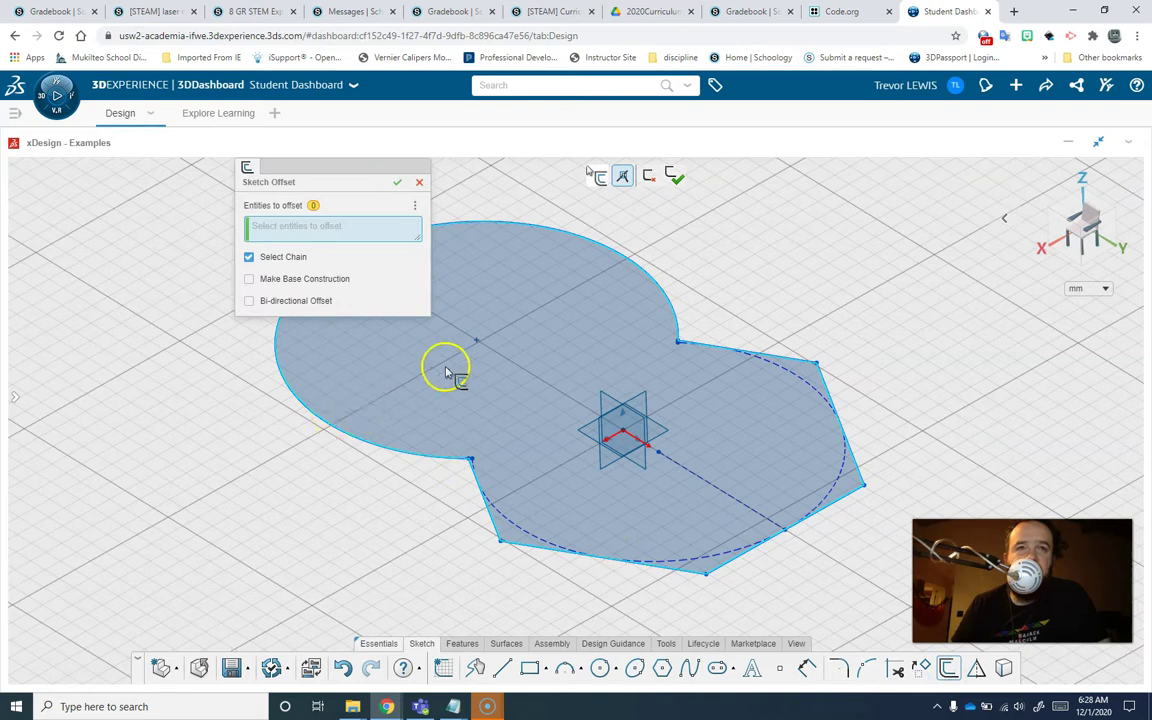
click(378, 437)
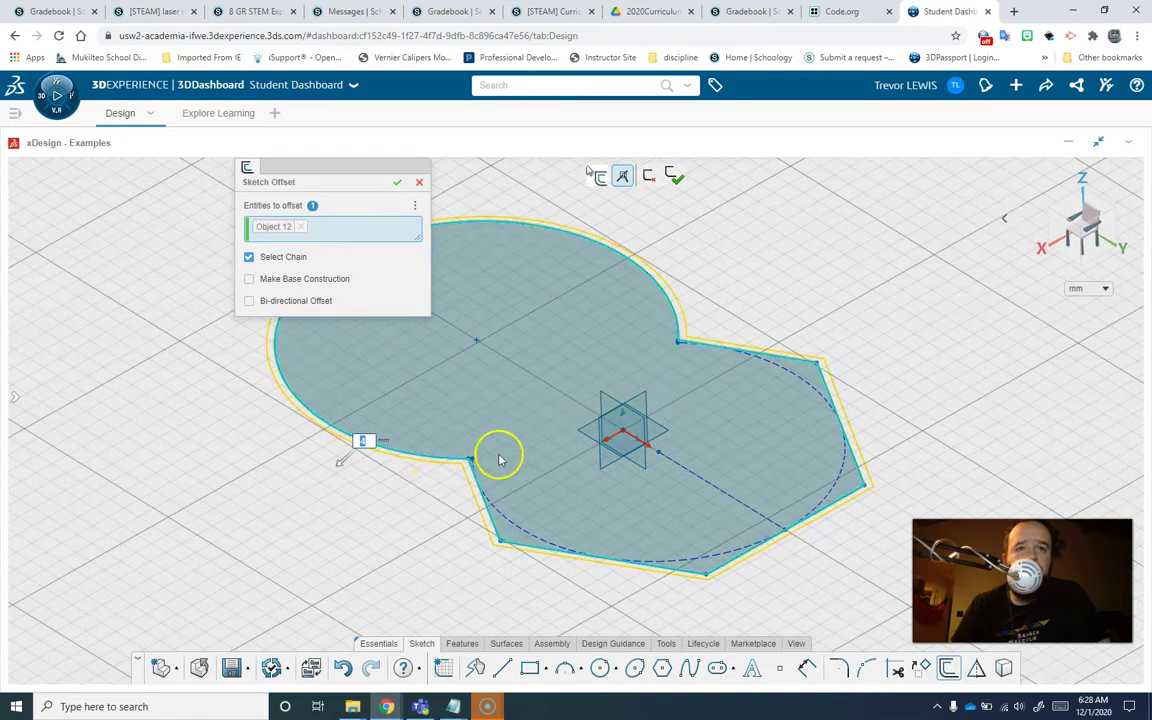
click(320, 483)
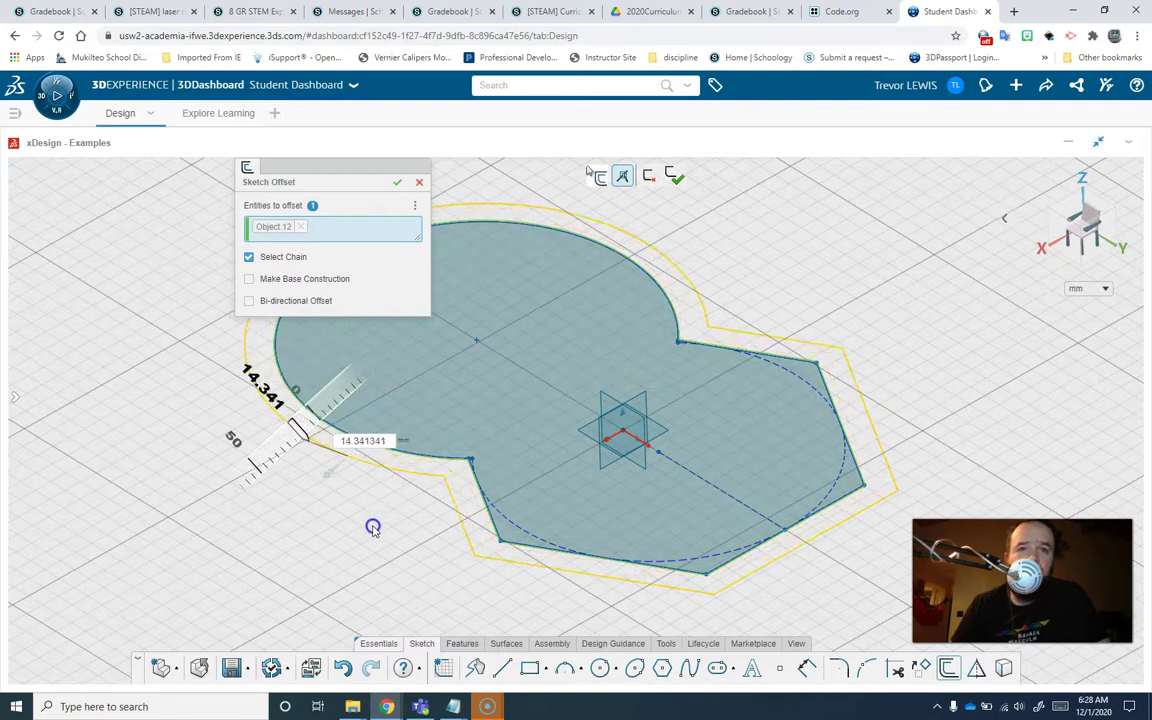
click(373, 519)
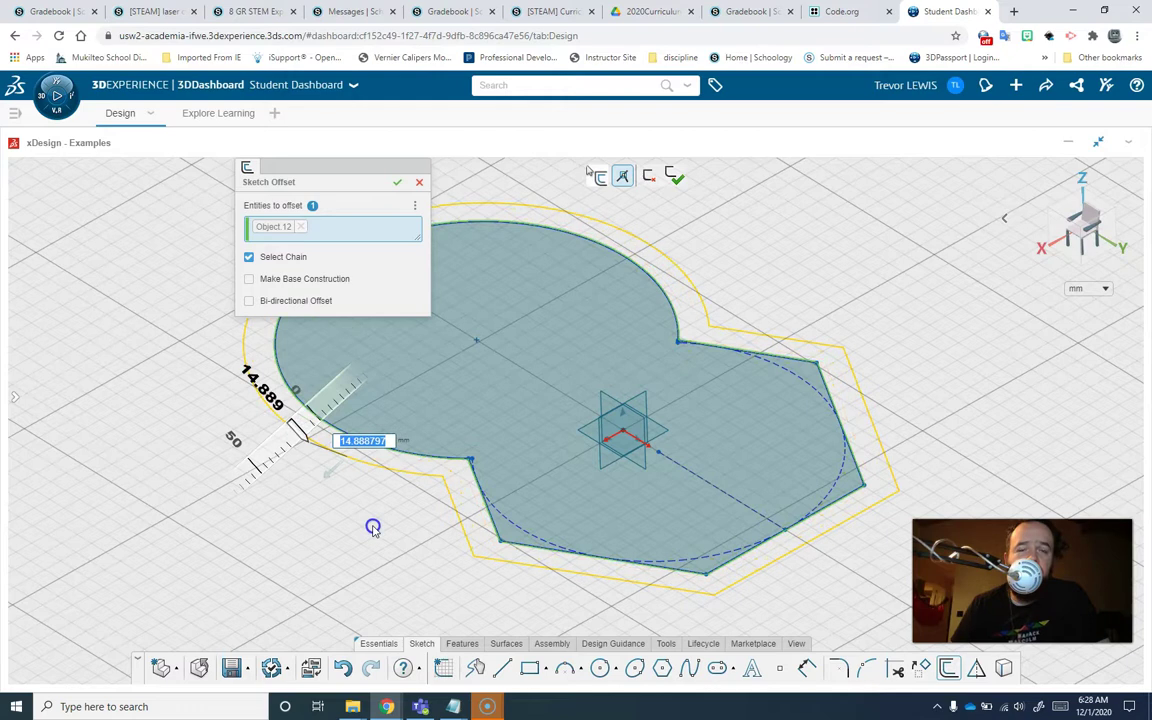
click(398, 186)
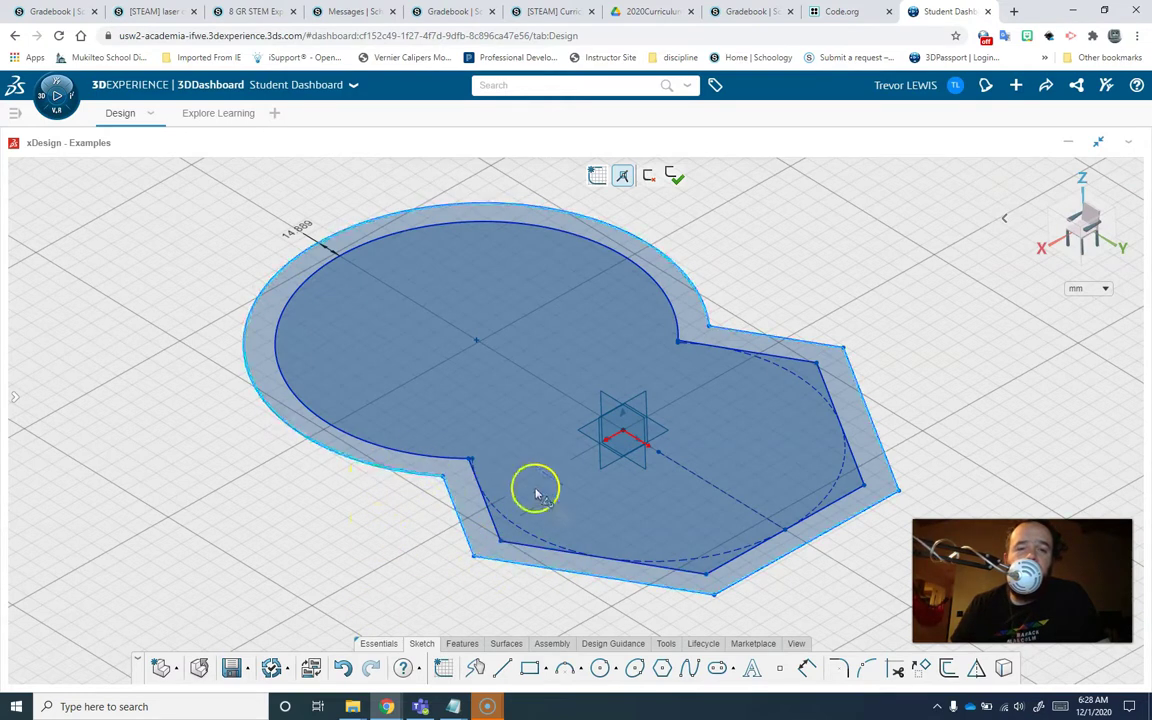
Start an extrusion of the sketch and remove Object 1 from its profile selection
click(459, 644)
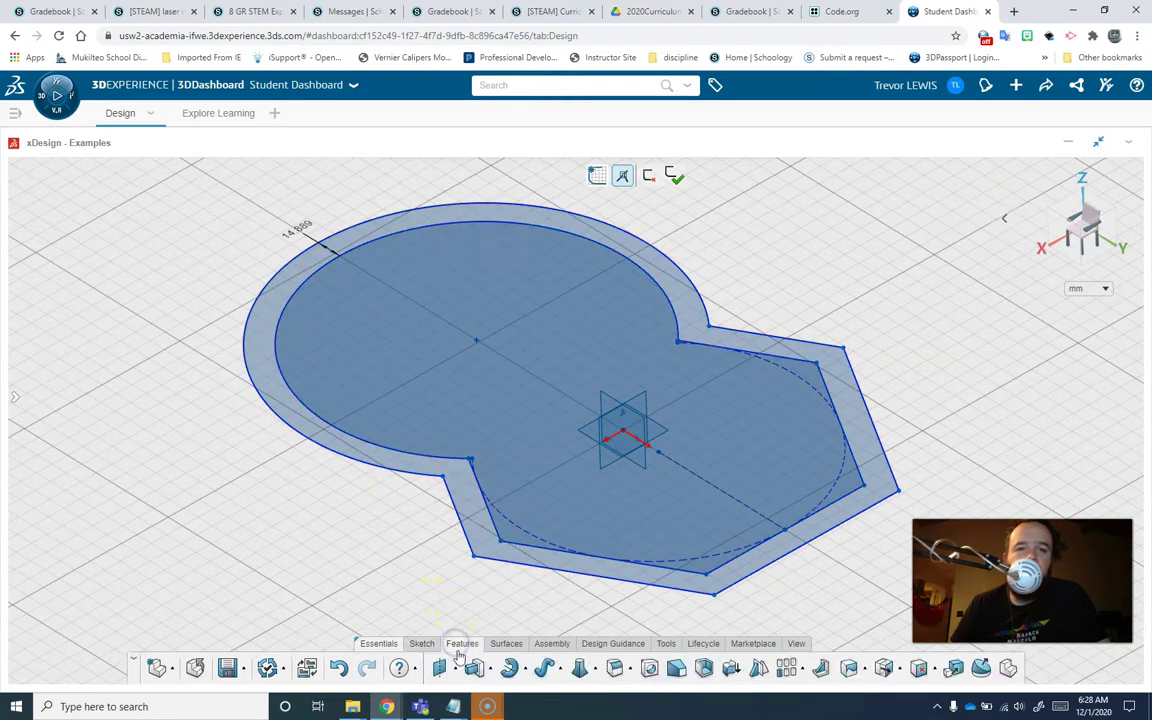
click(474, 668)
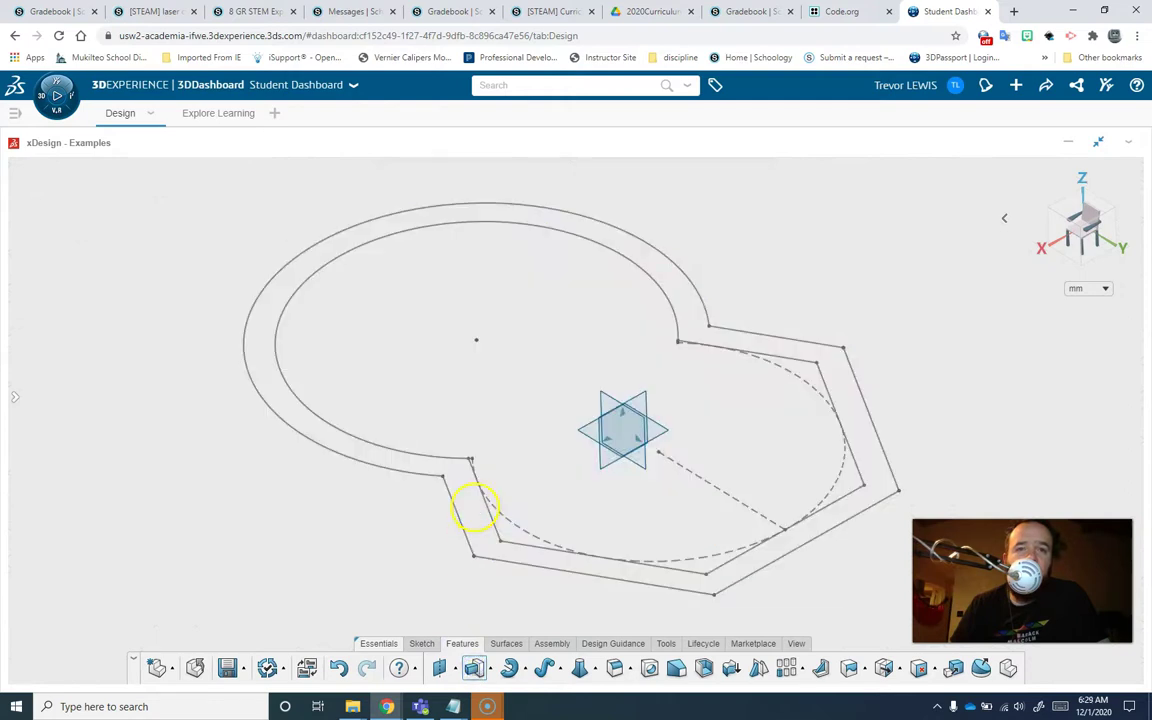
click(474, 508)
click(703, 510)
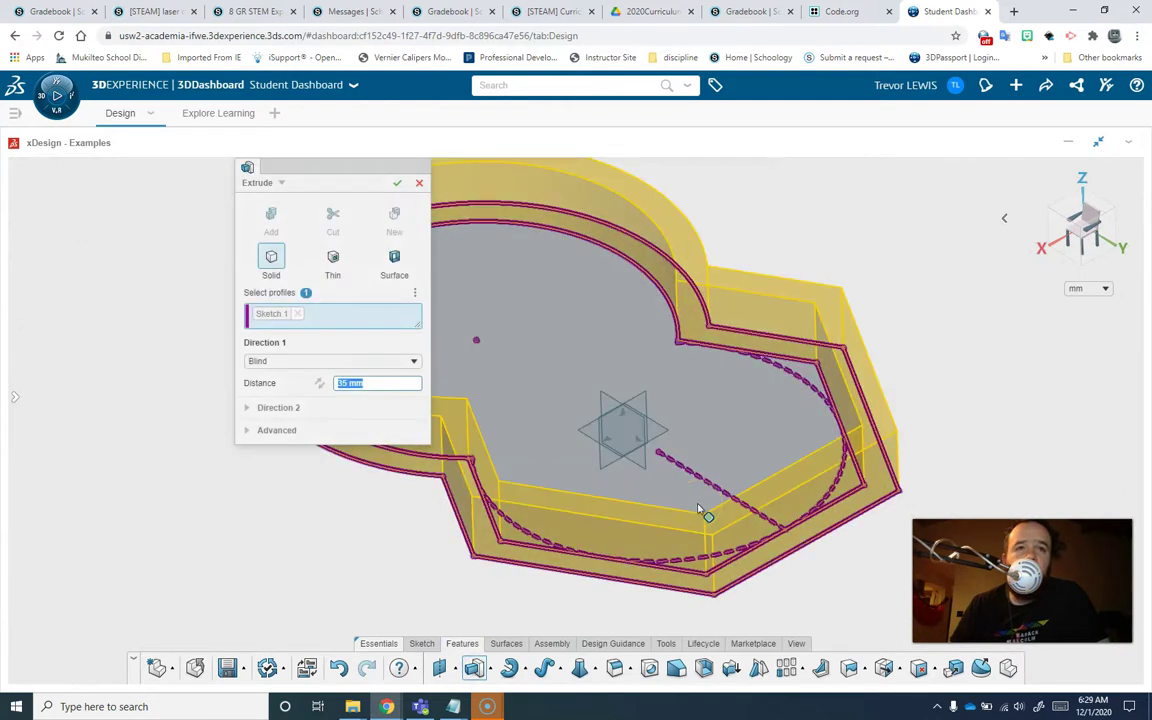
click(712, 442)
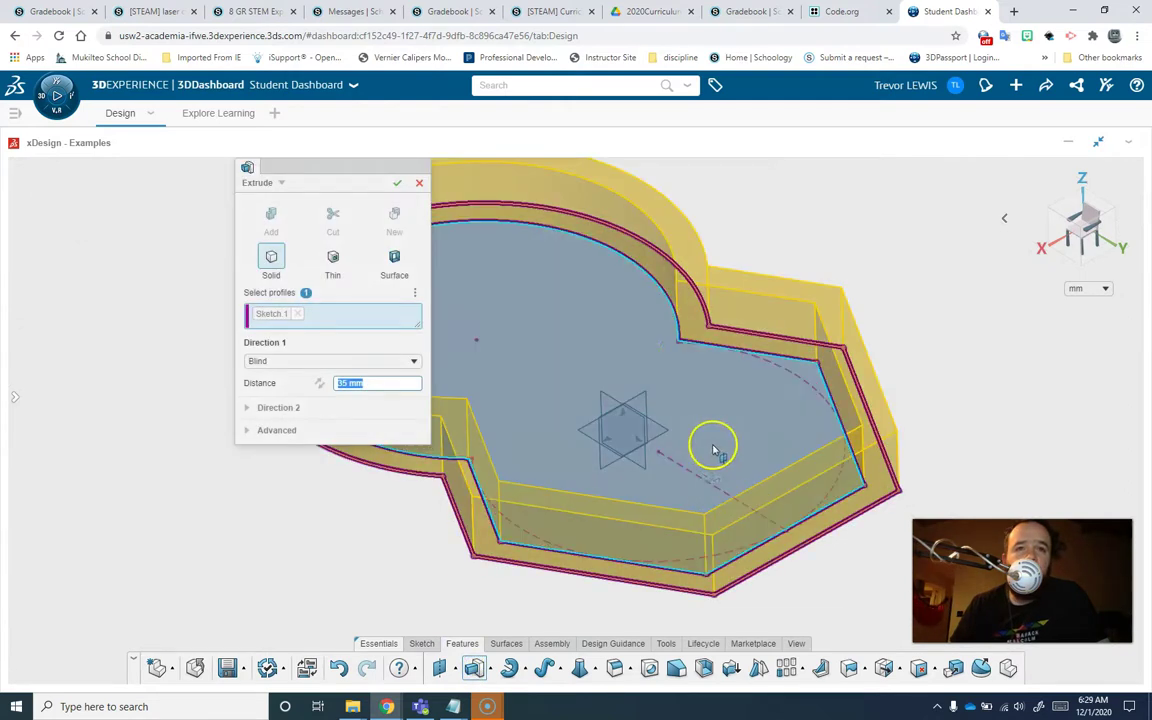
click(297, 313)
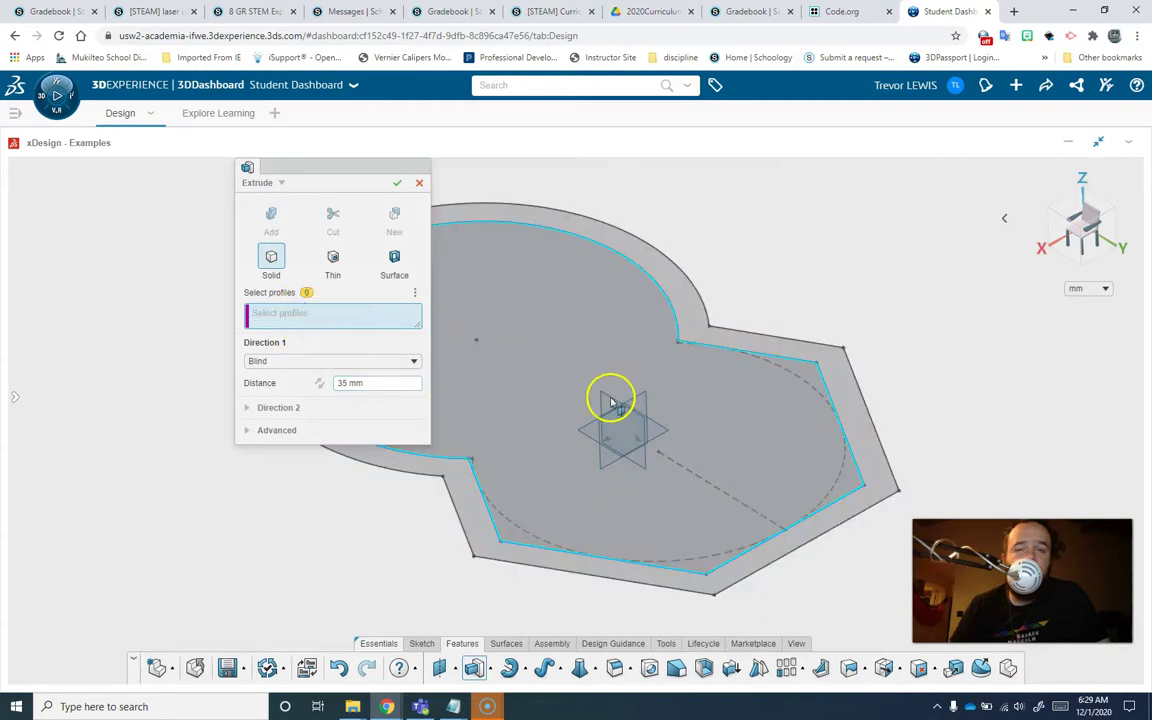
click(542, 448)
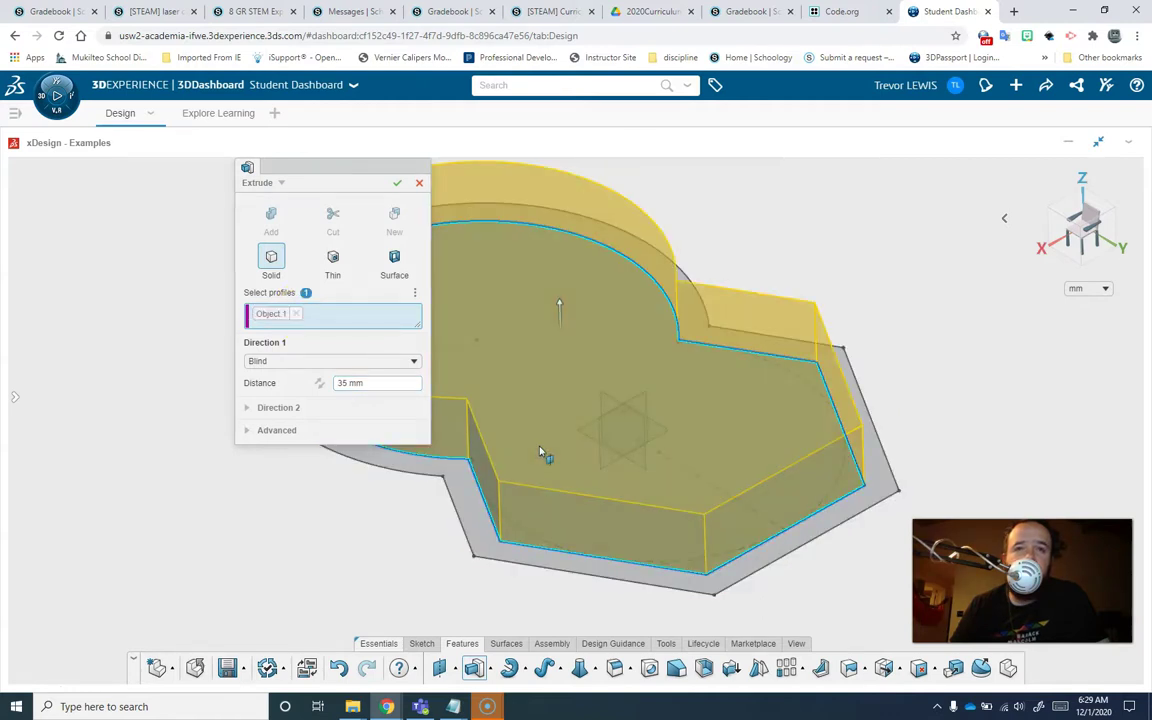
click(297, 313)
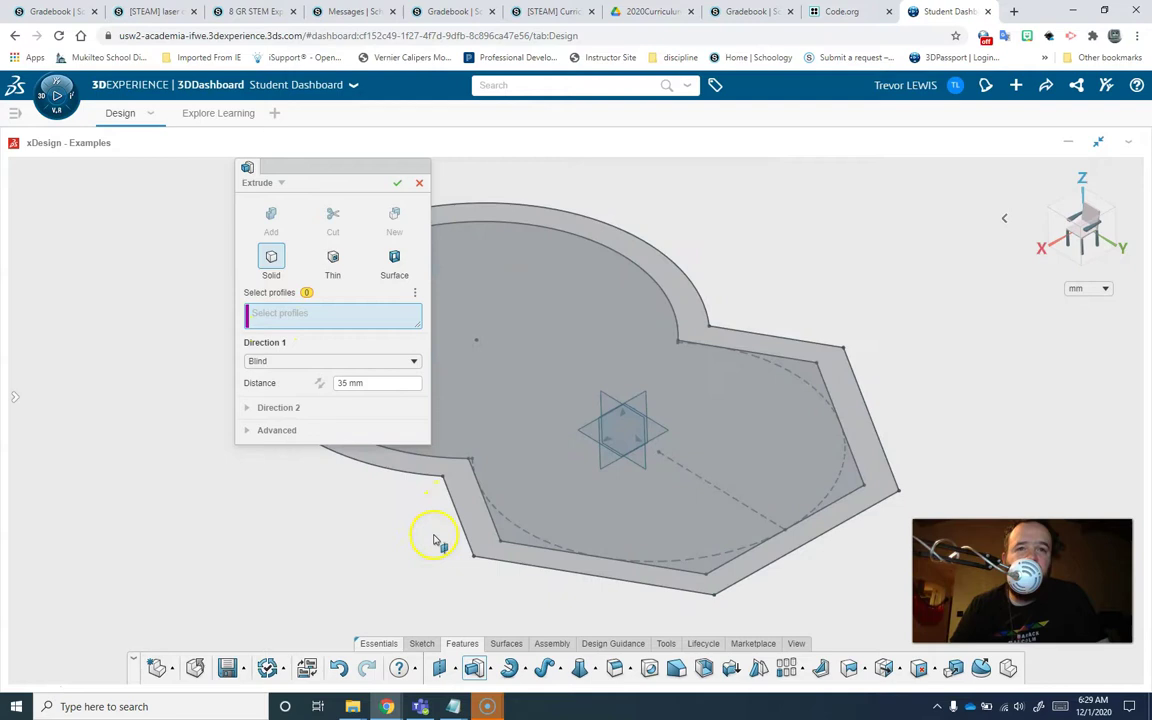
Extrude only the thin rim region Contour 1 about 71.28 mm high as a solid wall
click(476, 521)
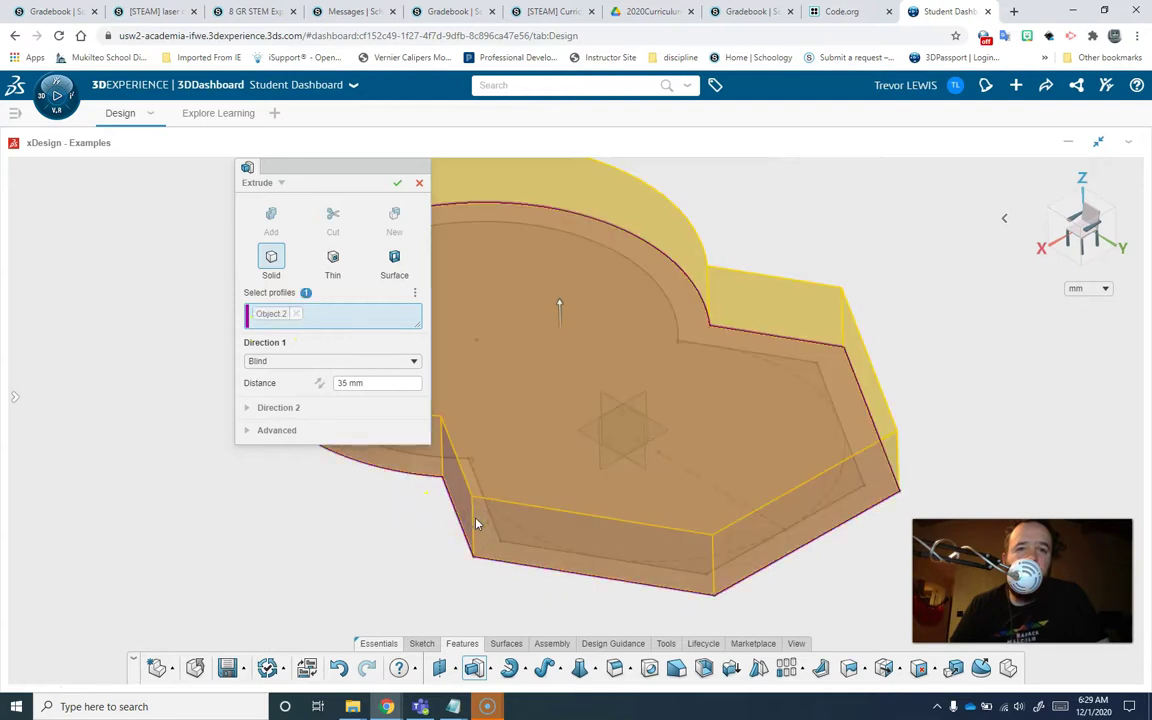
click(296, 315)
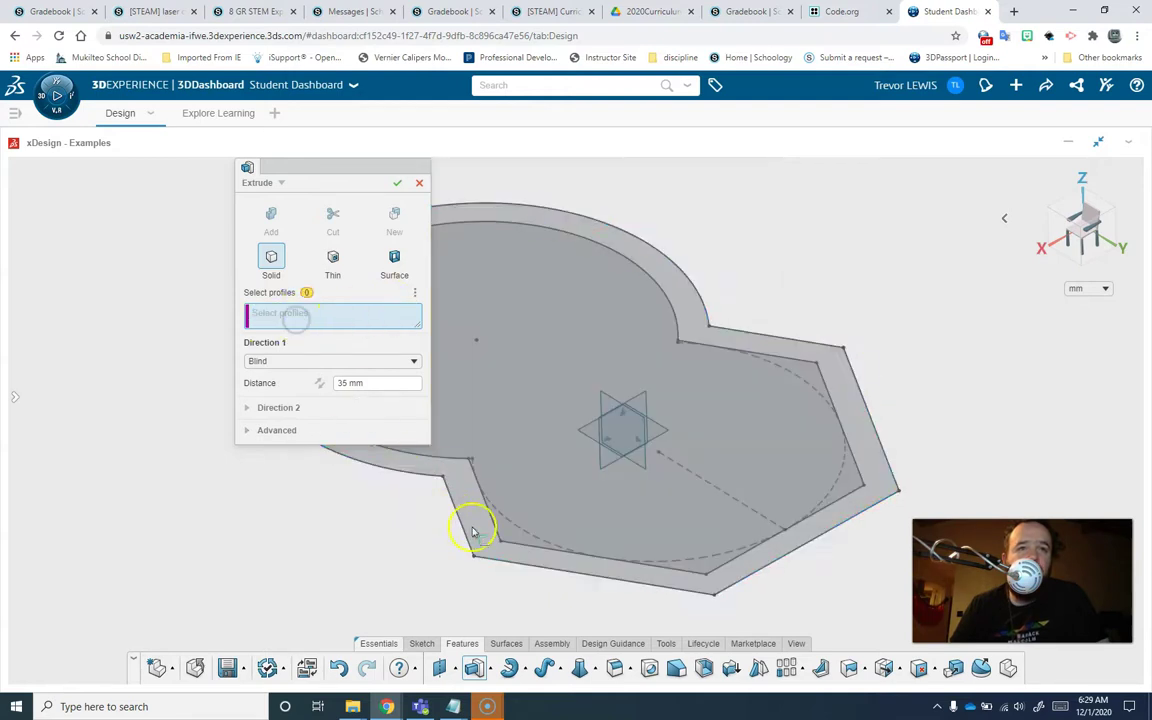
scroll(533, 468, up, 5)
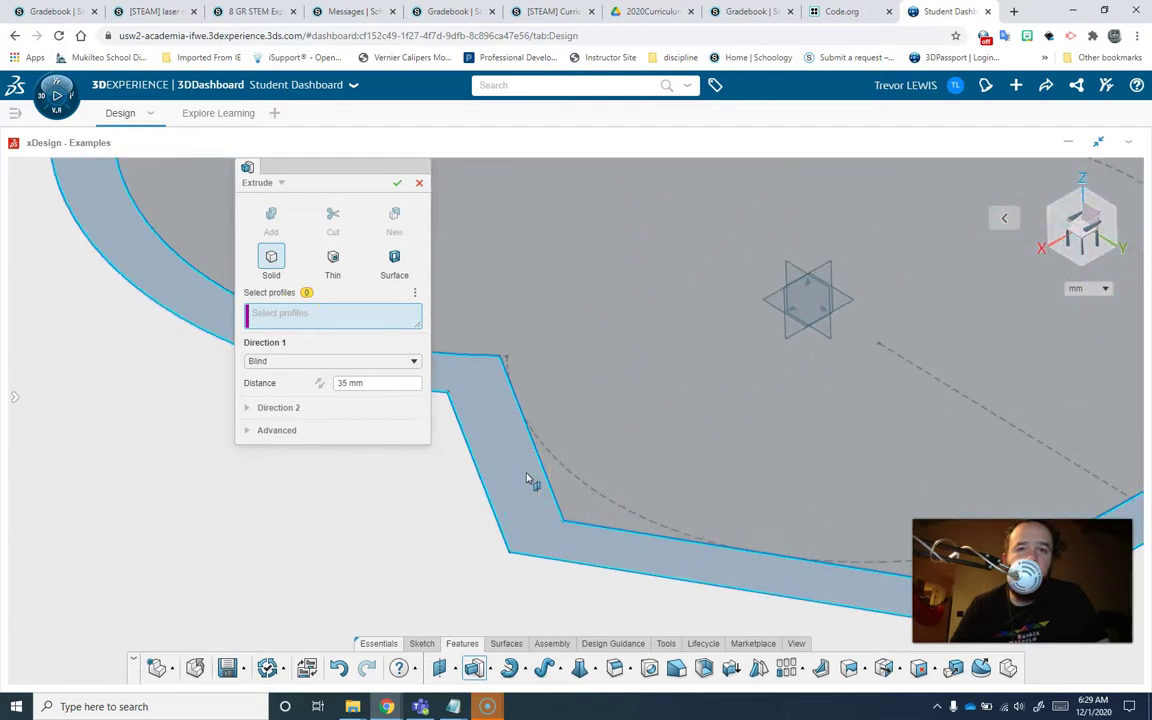
click(527, 478)
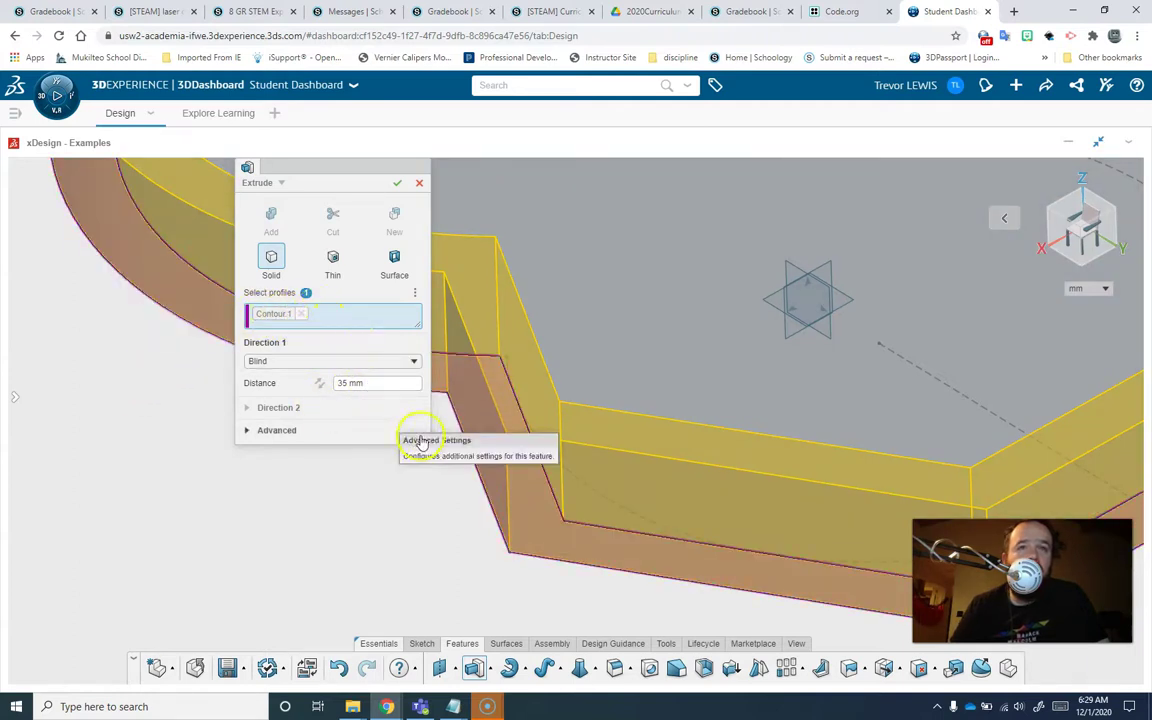
scroll(571, 460, down, 8)
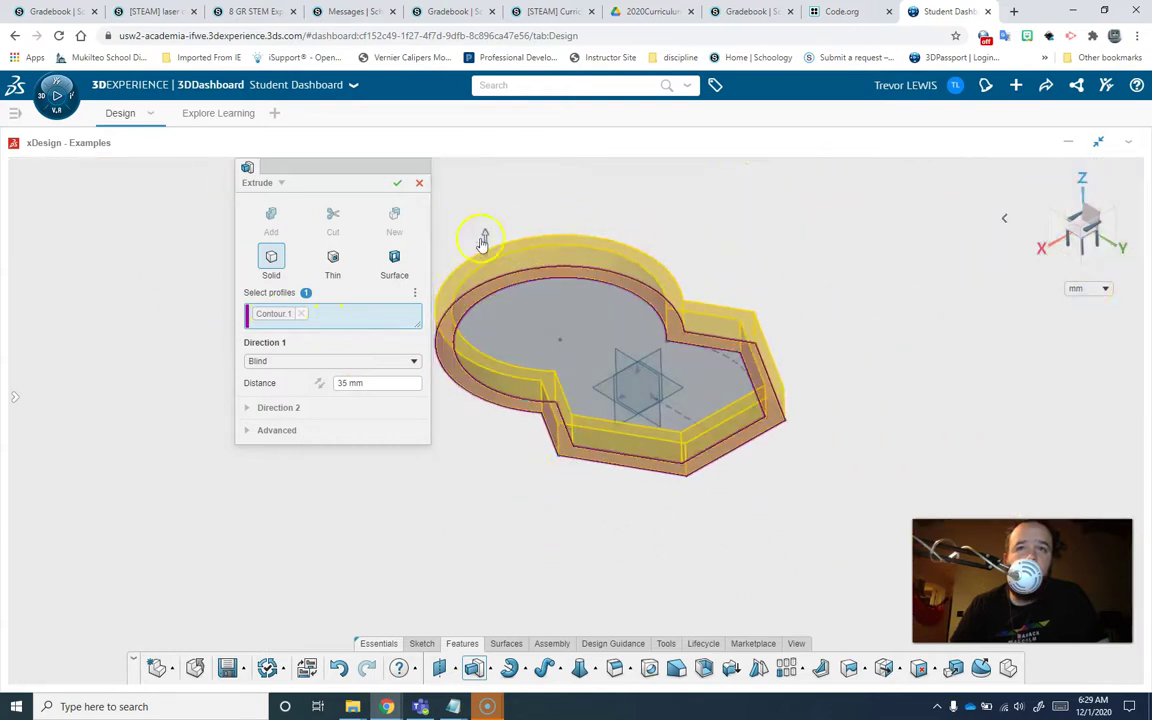
drag(485, 231, 479, 195)
click(397, 182)
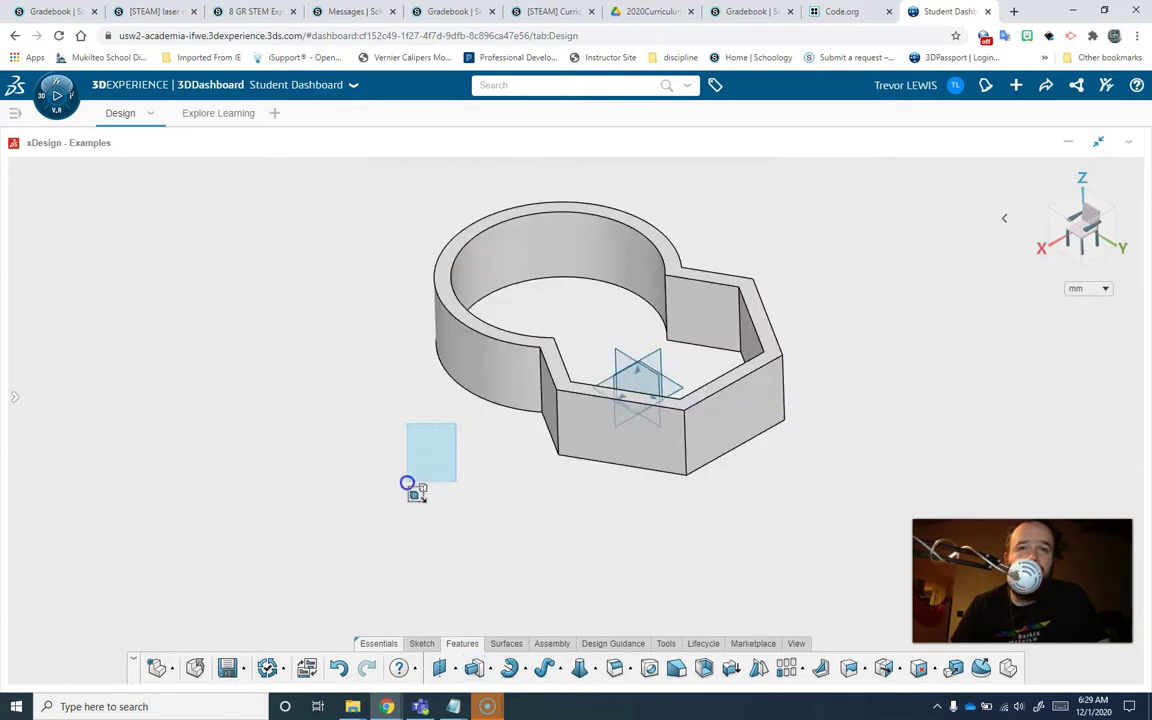
Orbit to a top-down view of the rim part, zoom out, and bring up the Sketch tools
mouse_move(409, 483)
middle_down()
mouse_move(398, 470)
mouse_move(319, 532)
mouse_move(500, 510)
mouse_move(386, 511)
mouse_move(372, 488)
mouse_move(440, 488)
mouse_move(428, 490)
middle_up()
scroll(424, 511, down, 2)
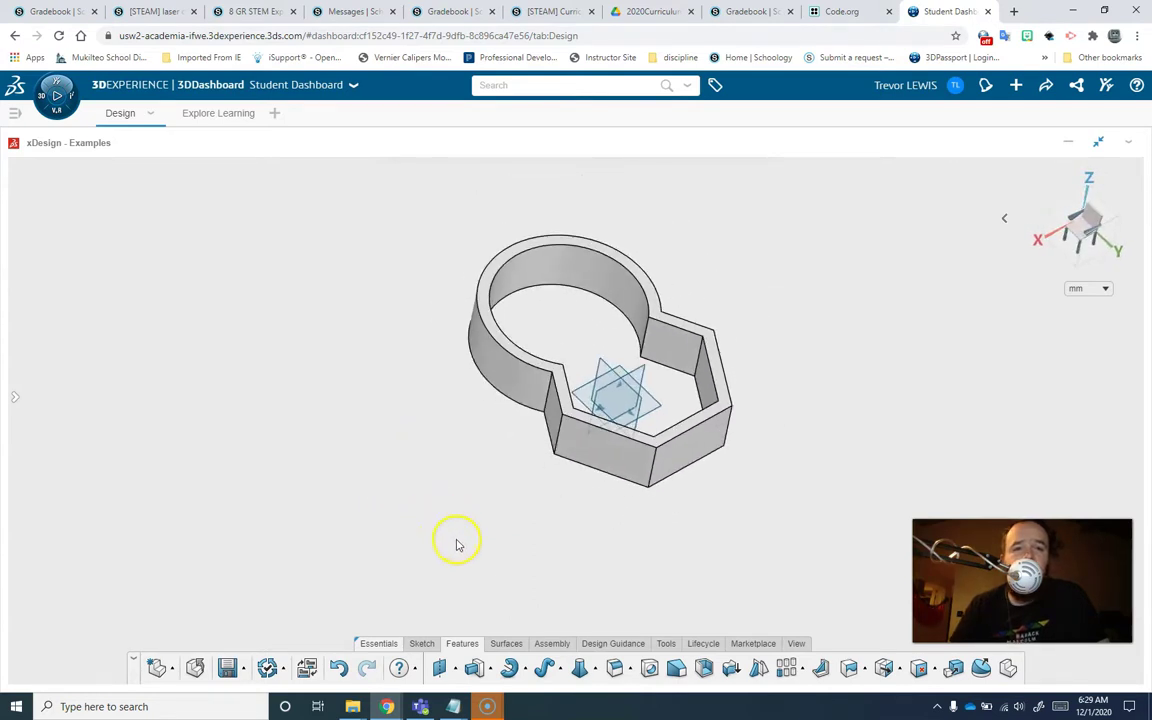
scroll(456, 545, down, 2)
click(424, 643)
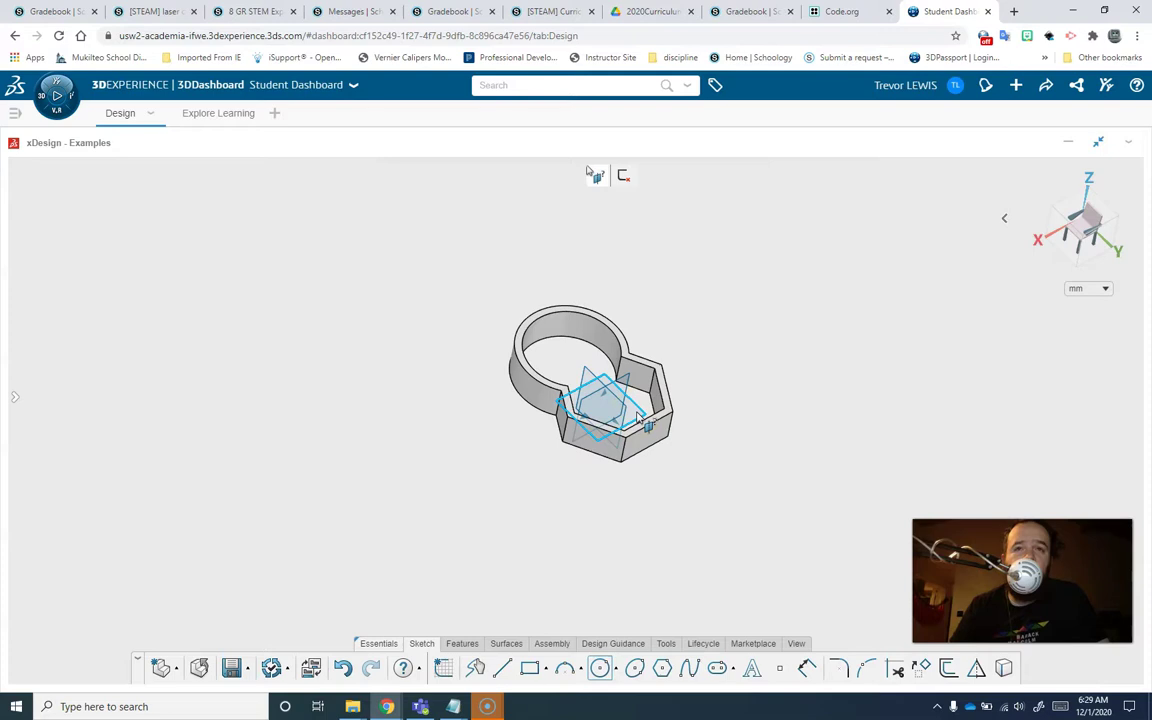
Start a sketch on the plane and draw five overlapping circles clustered to the right of the rim wall
click(638, 418)
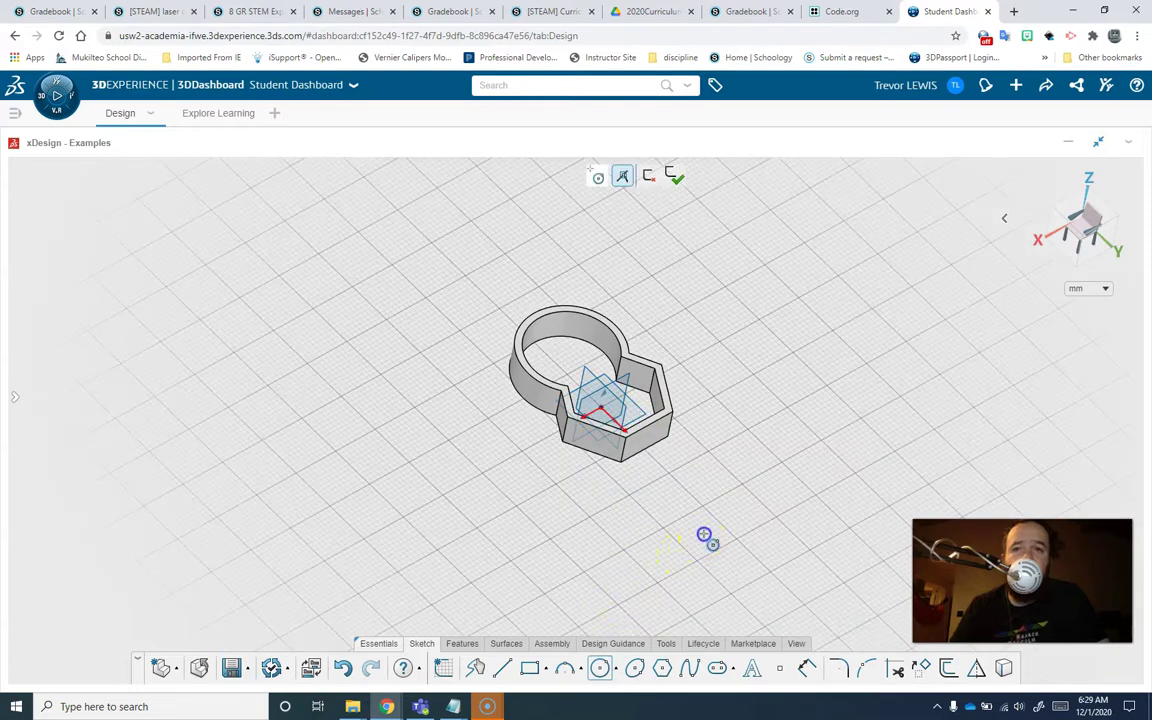
click(704, 535)
click(745, 516)
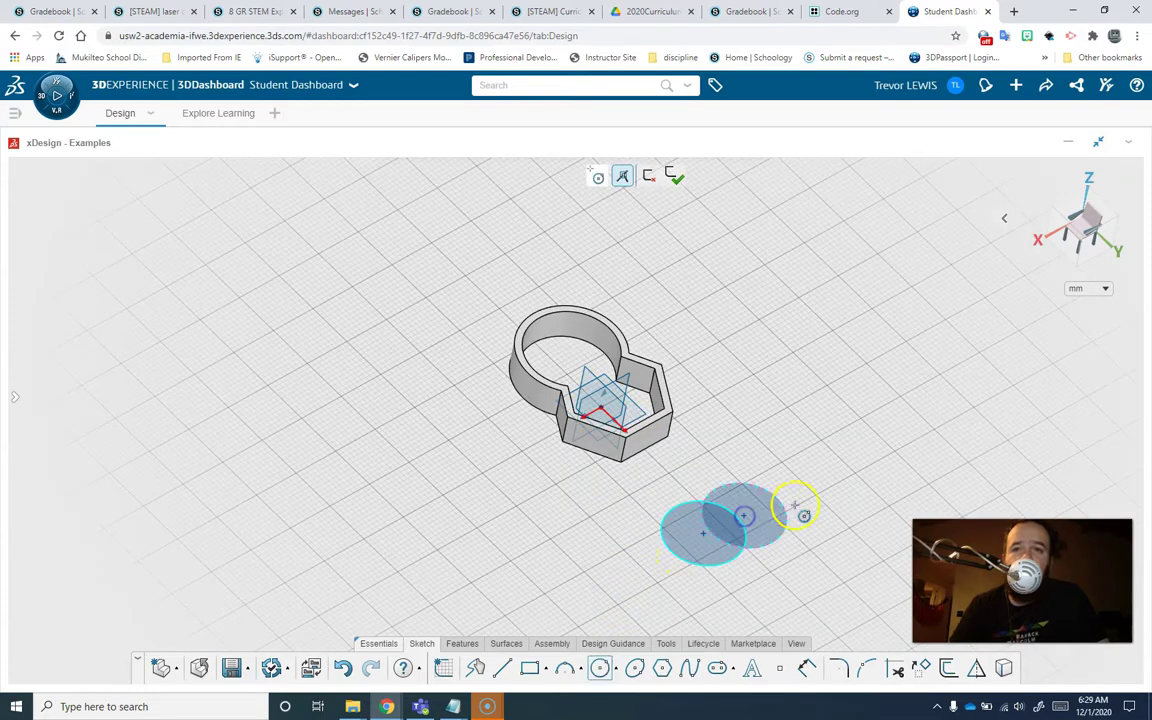
click(797, 507)
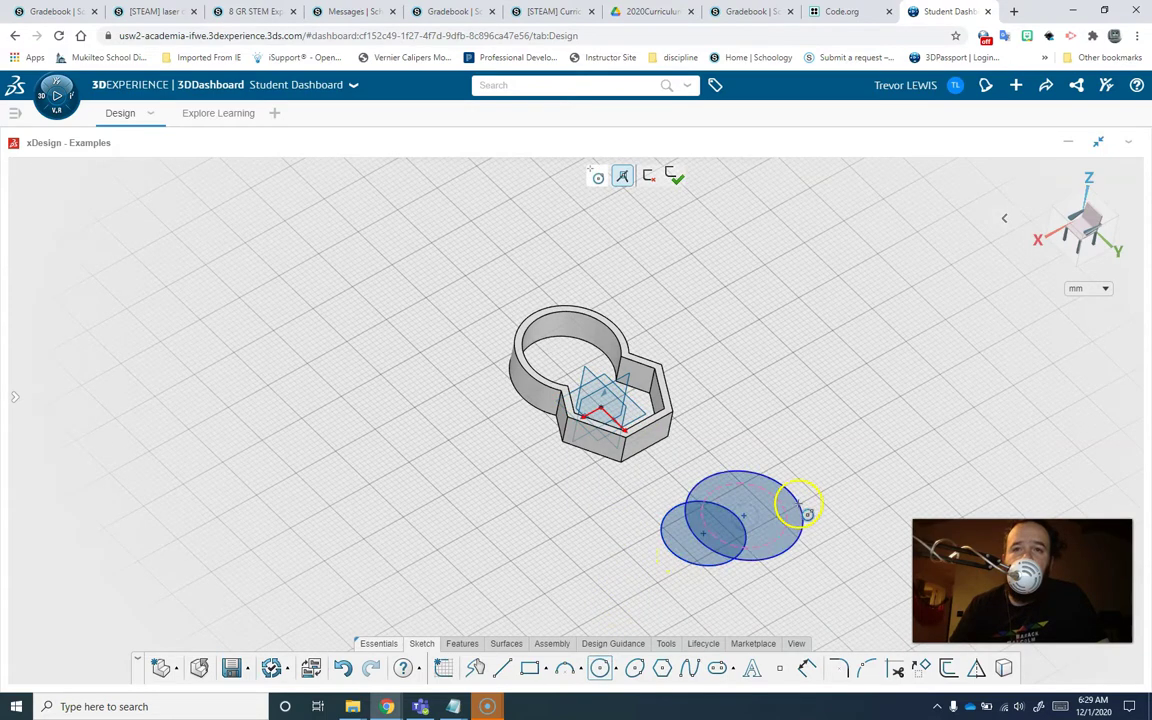
click(735, 572)
click(763, 608)
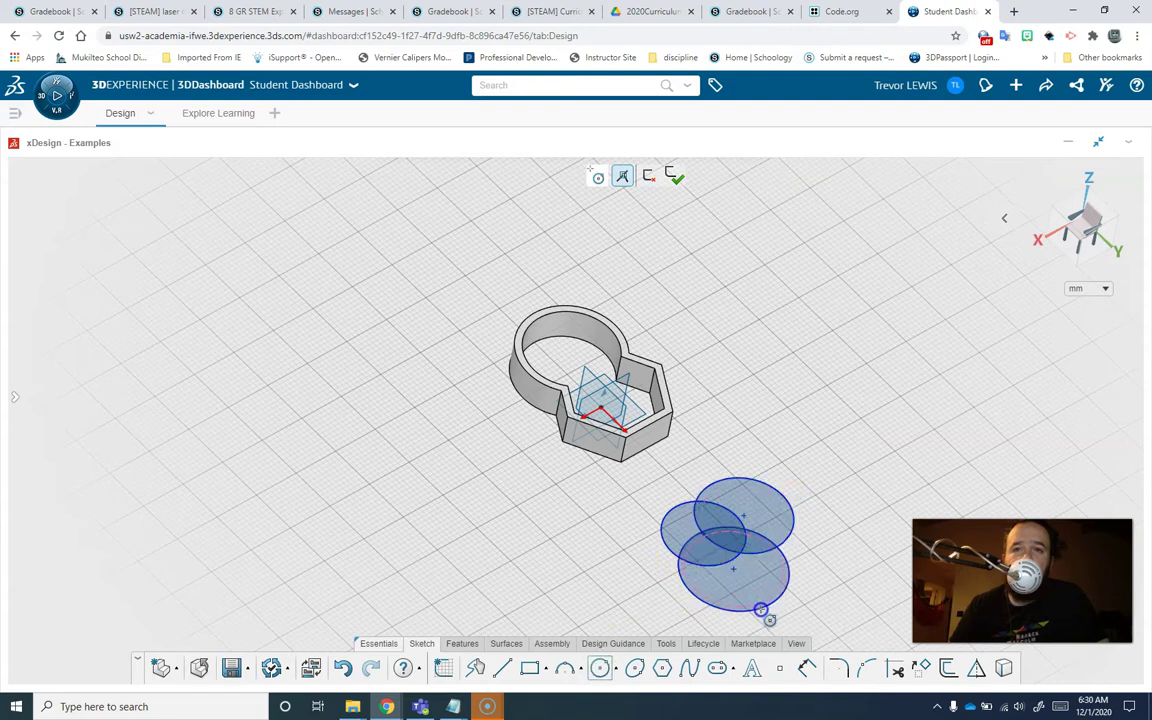
click(765, 545)
click(797, 566)
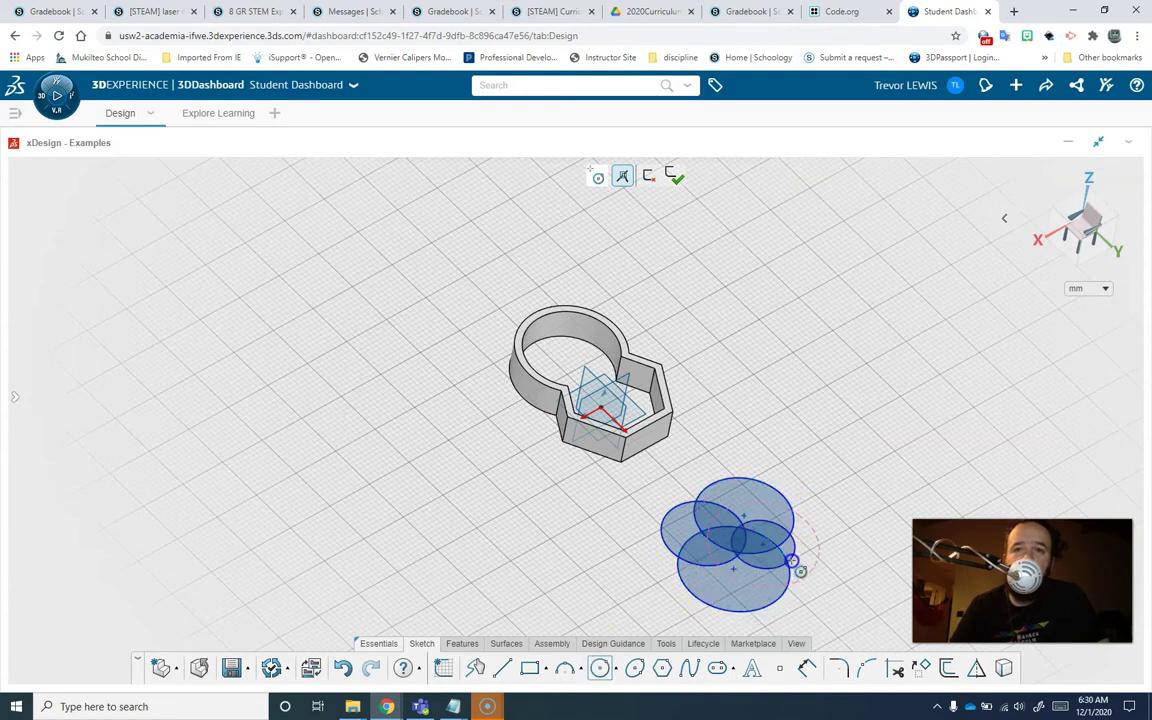
click(768, 553)
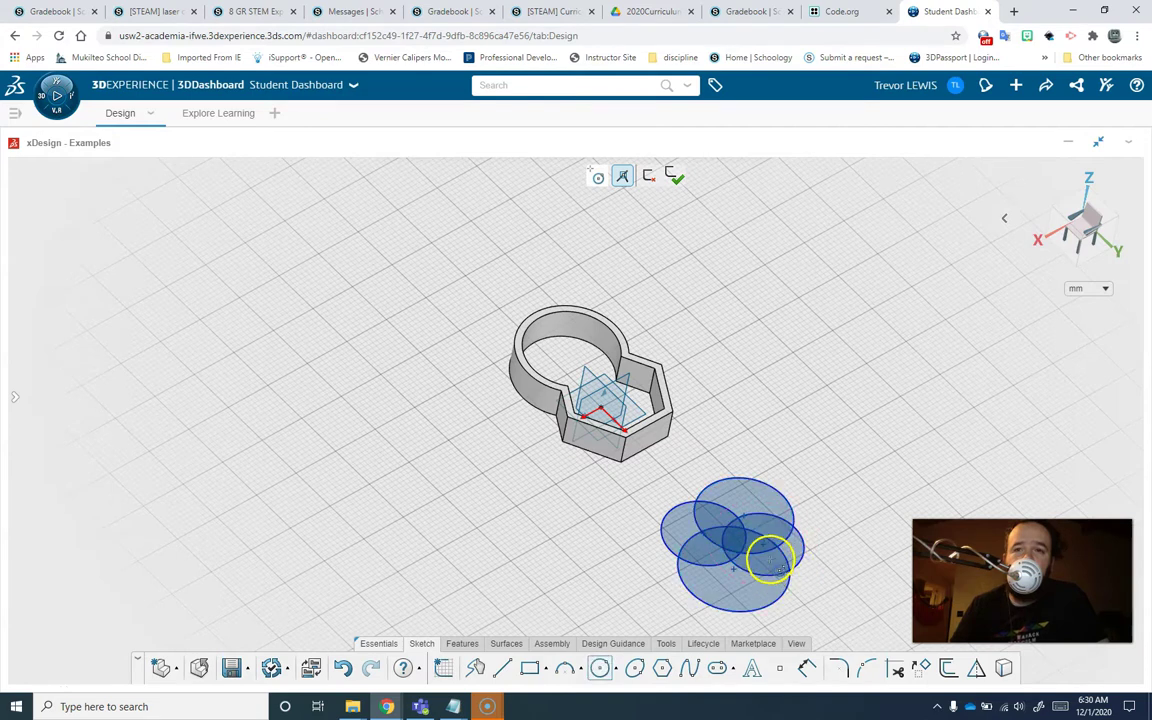
click(795, 593)
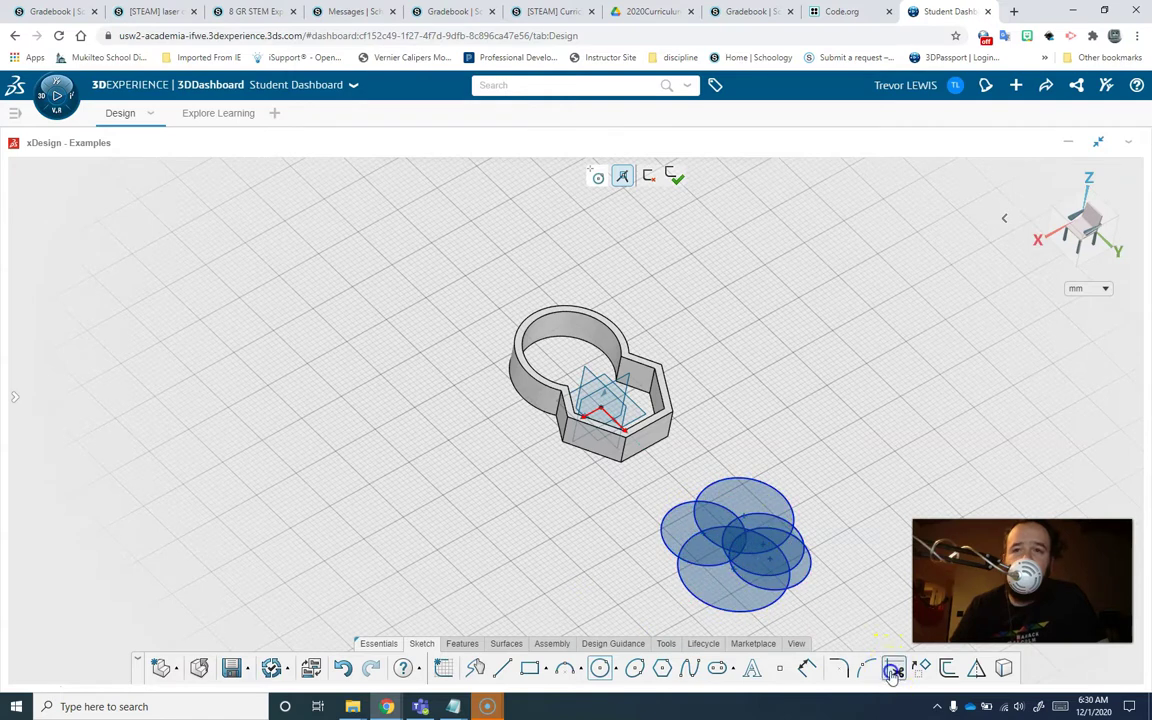
Trim the circle arcs crossing the middle of the cluster and the small leftover inner arc
scroll(752, 553, up, 5)
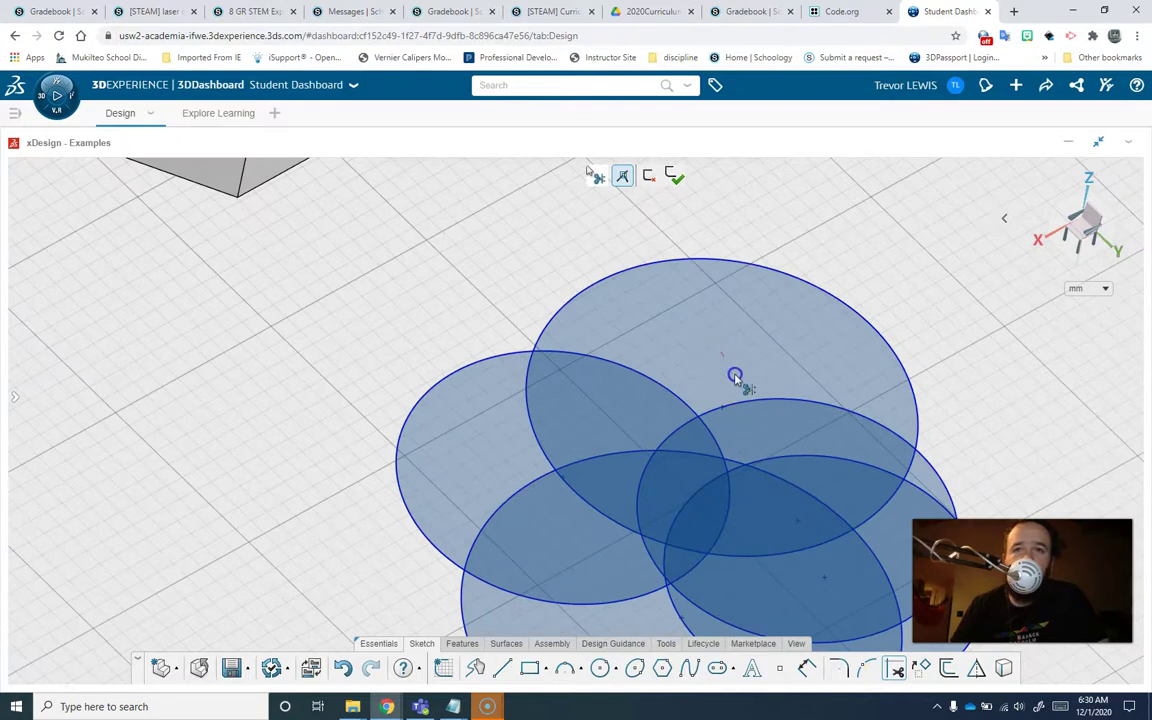
drag(735, 375, 756, 513)
drag(756, 566, 753, 600)
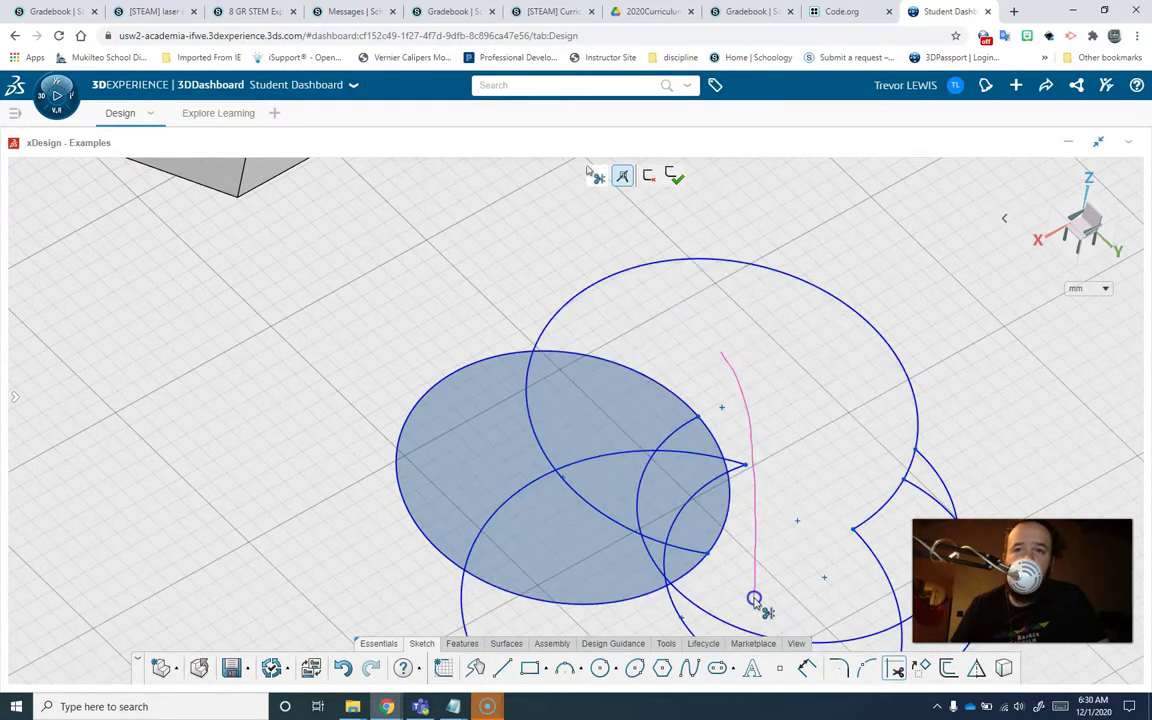
mouse_move(676, 326)
mouse_down()
mouse_move(661, 417)
mouse_move(691, 494)
mouse_move(720, 516)
mouse_move(762, 515)
mouse_move(788, 495)
mouse_up()
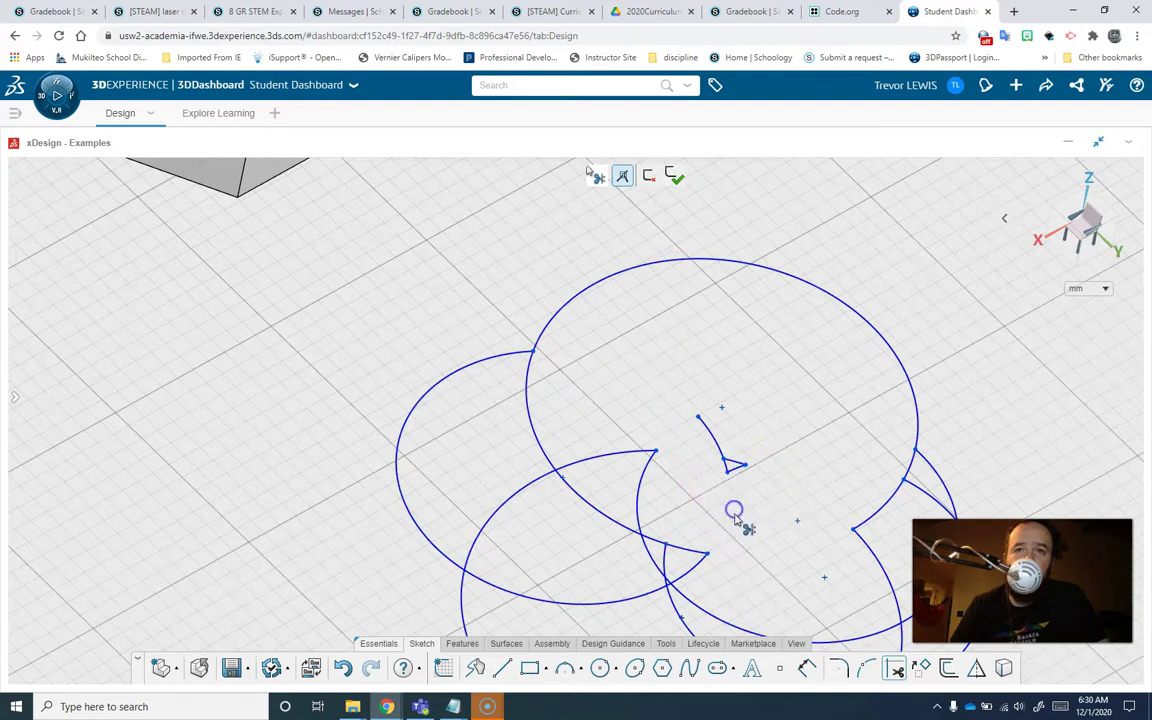
click(742, 462)
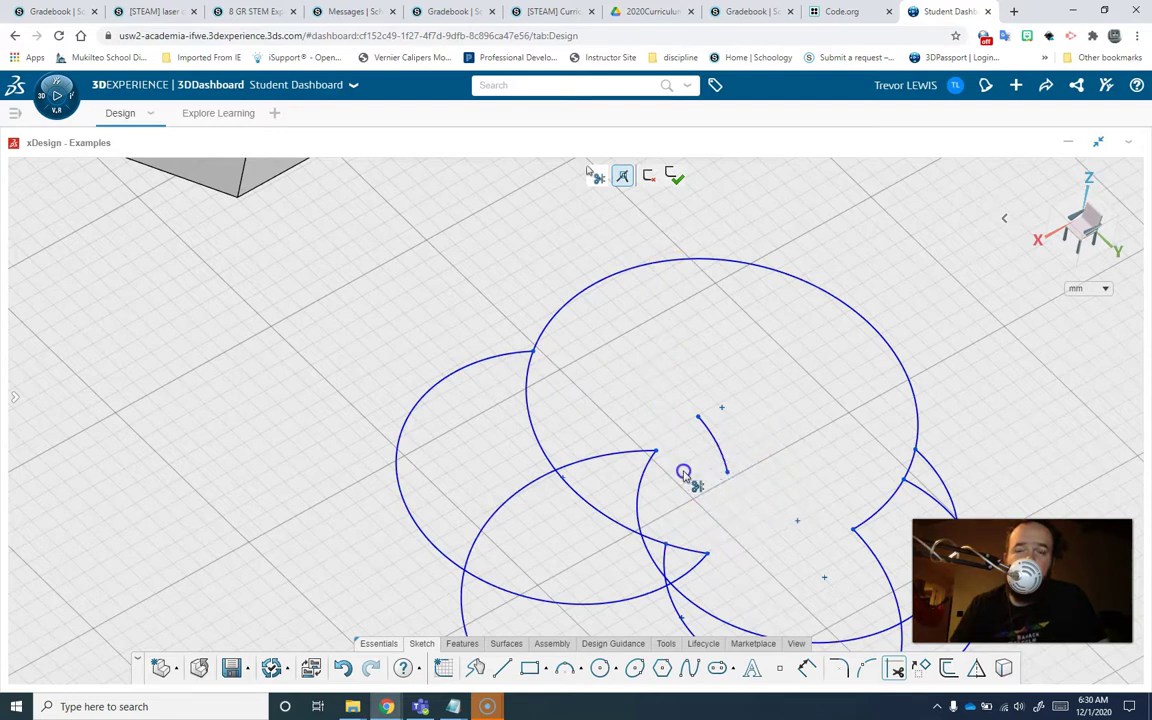
drag(684, 468, 740, 417)
Trim the remaining inner arcs and stray right-edge arcs into one closed cloud outline
mouse_move(696, 478)
mouse_down()
mouse_move(660, 479)
mouse_move(594, 433)
mouse_move(550, 435)
mouse_up()
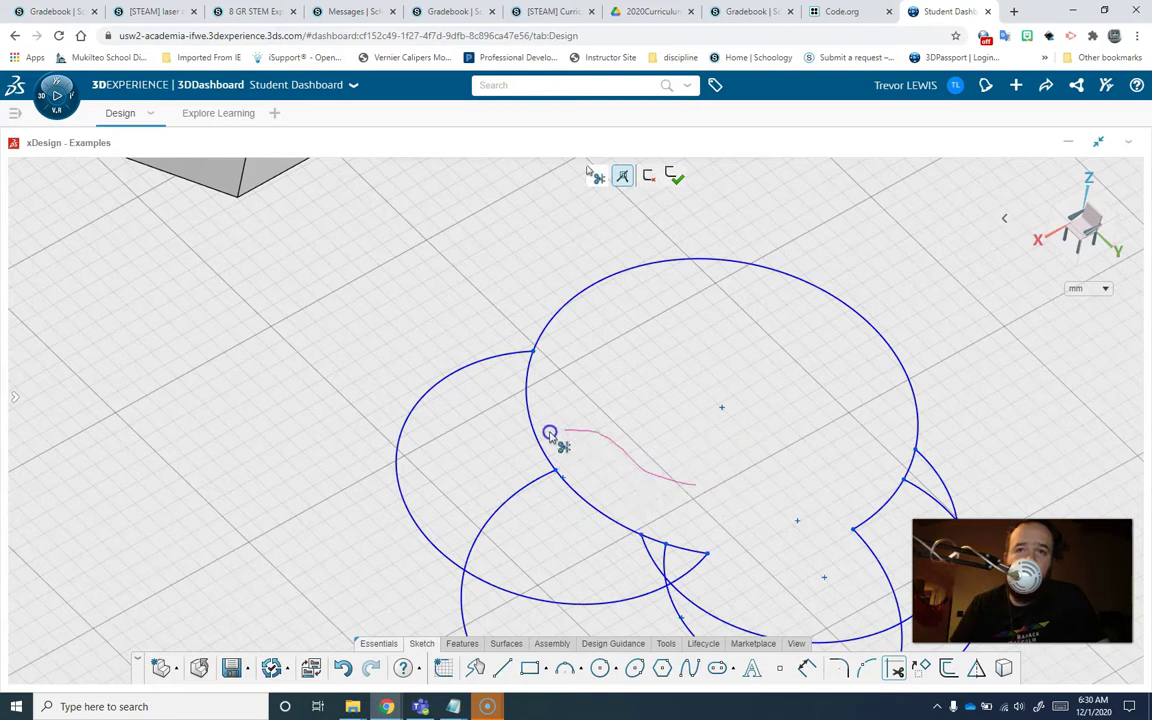
mouse_move(527, 491)
mouse_down()
mouse_move(586, 548)
mouse_move(697, 532)
mouse_move(689, 576)
mouse_move(615, 600)
mouse_move(738, 580)
mouse_move(674, 576)
mouse_move(648, 590)
mouse_move(663, 553)
mouse_move(730, 517)
mouse_up()
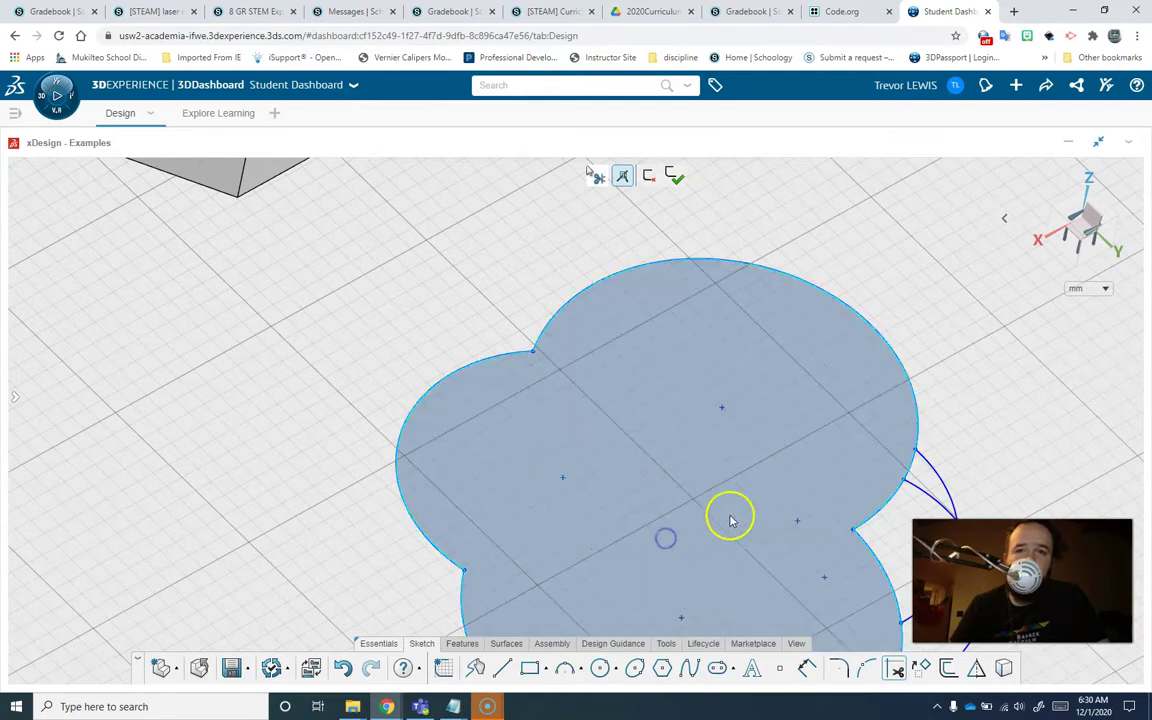
scroll(710, 555, up, 3)
scroll(724, 575, down, 5)
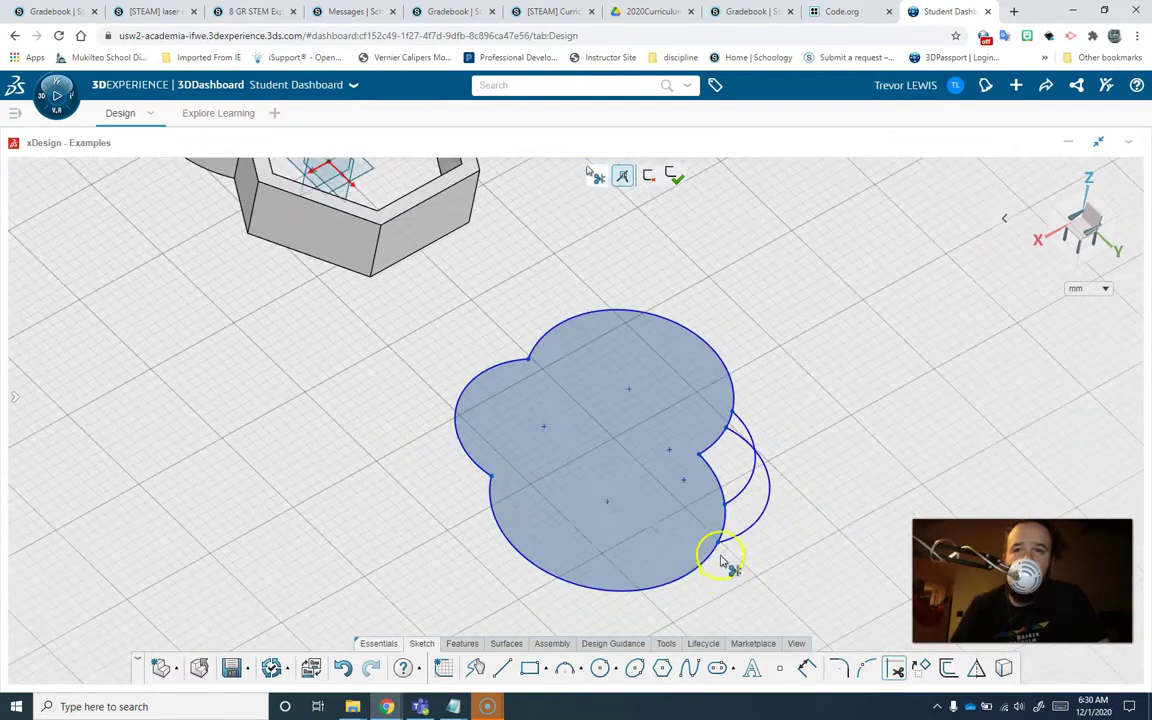
scroll(729, 499, up, 5)
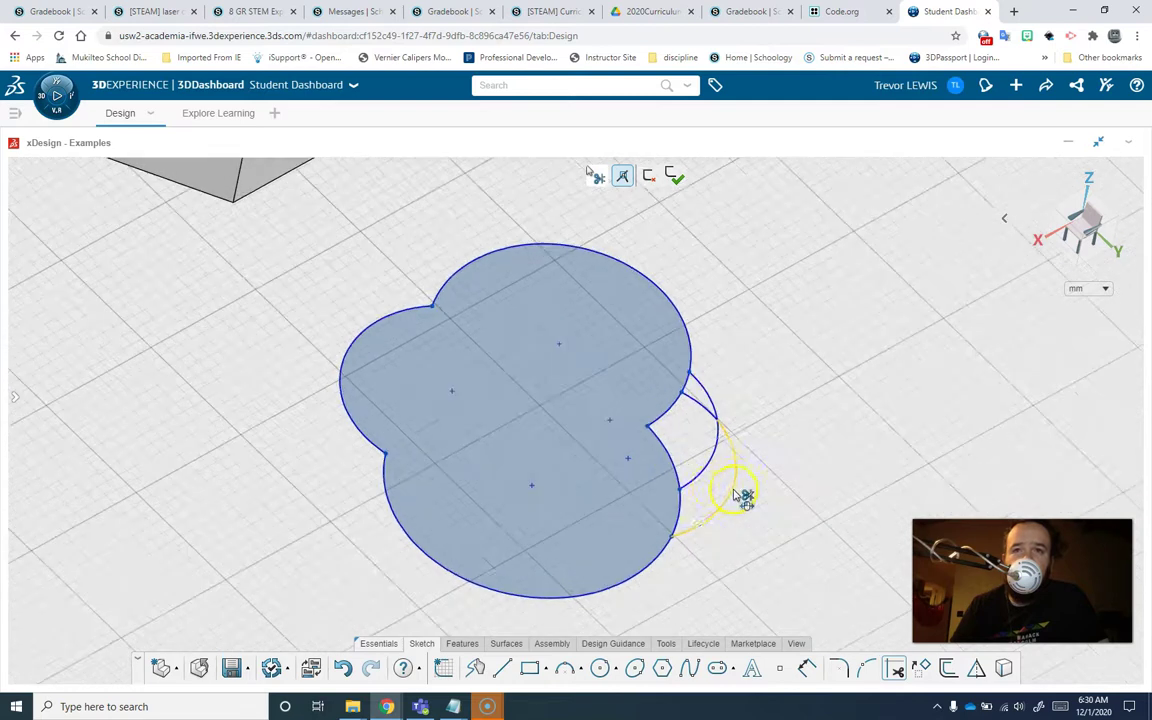
mouse_move(663, 512)
mouse_down()
mouse_move(688, 423)
mouse_move(686, 296)
mouse_move(672, 275)
mouse_move(633, 264)
mouse_move(563, 294)
mouse_move(541, 352)
mouse_move(567, 402)
mouse_move(664, 386)
mouse_up()
scroll(488, 517, down, 5)
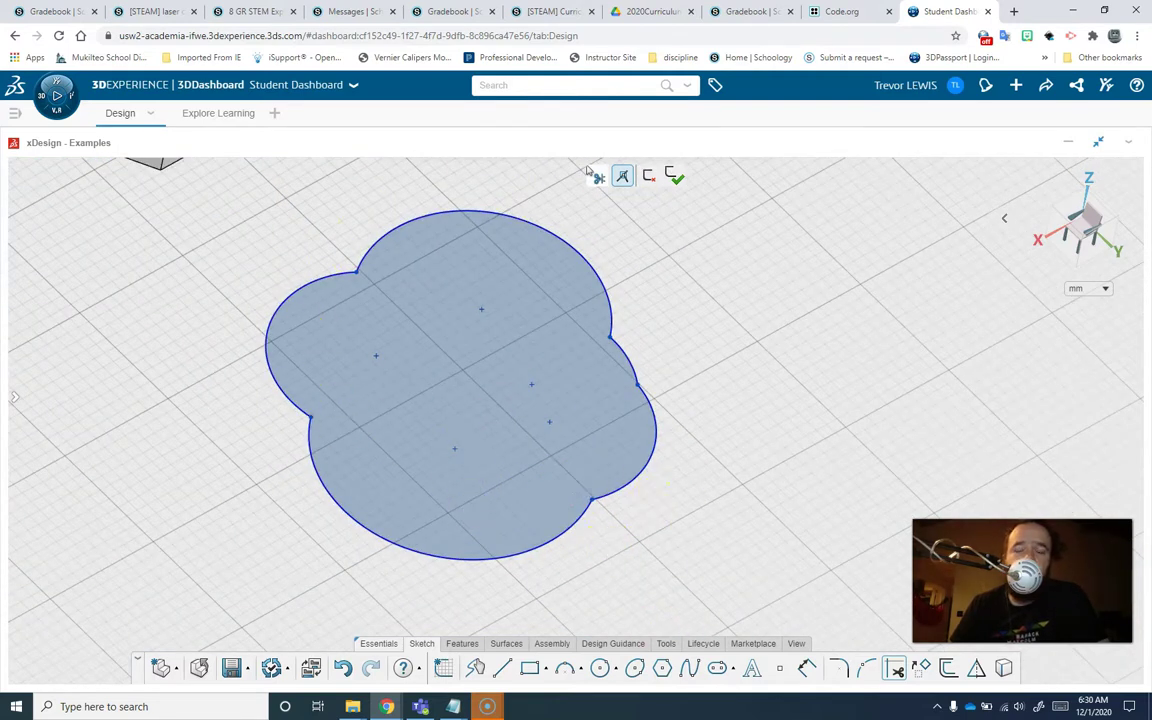
click(950, 670)
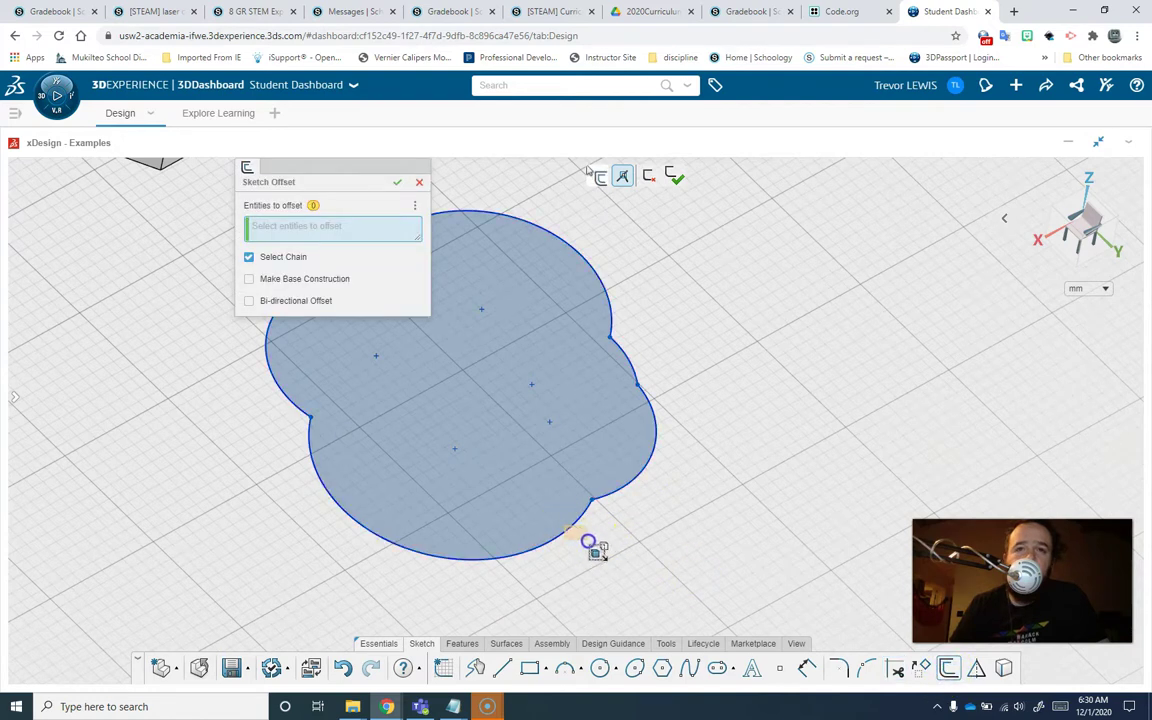
Offset the cloud outline inward by about 37.637 mm
click(558, 522)
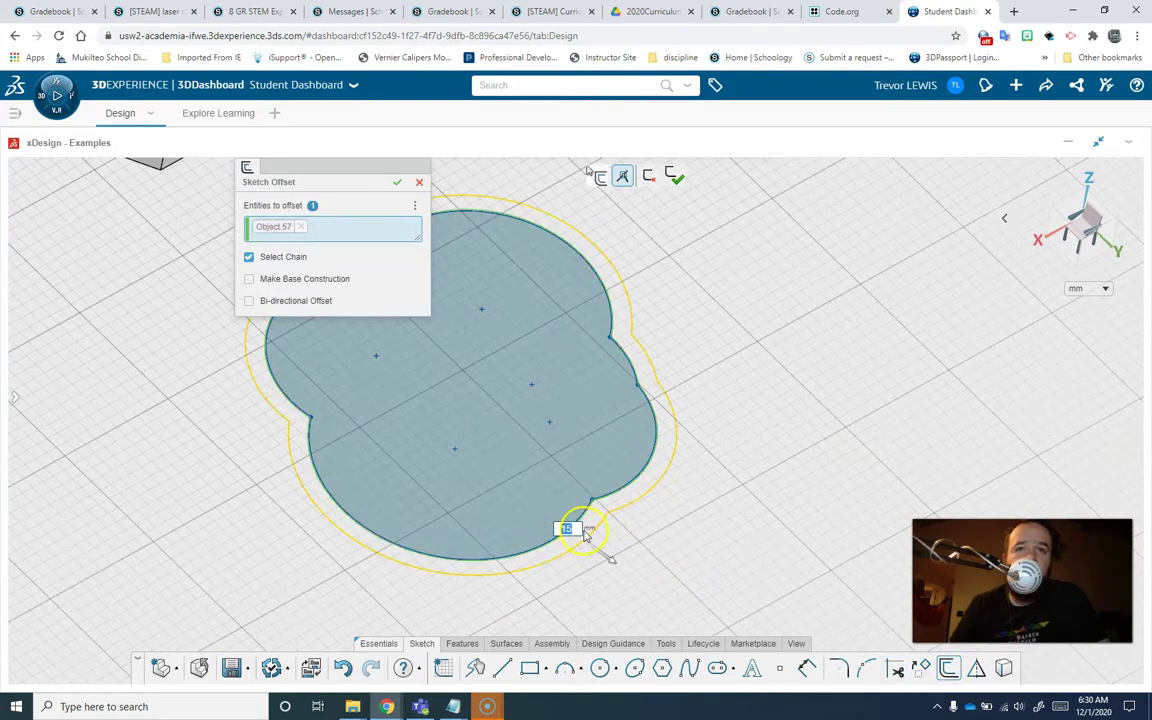
drag(584, 551, 549, 529)
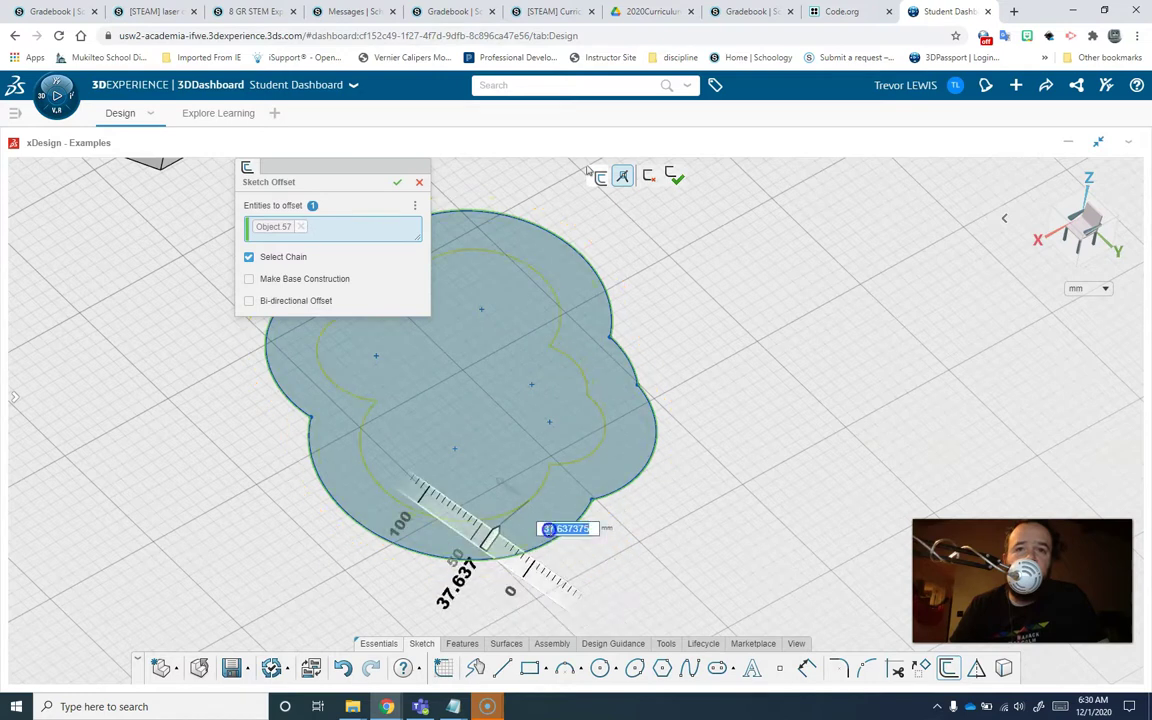
click(397, 185)
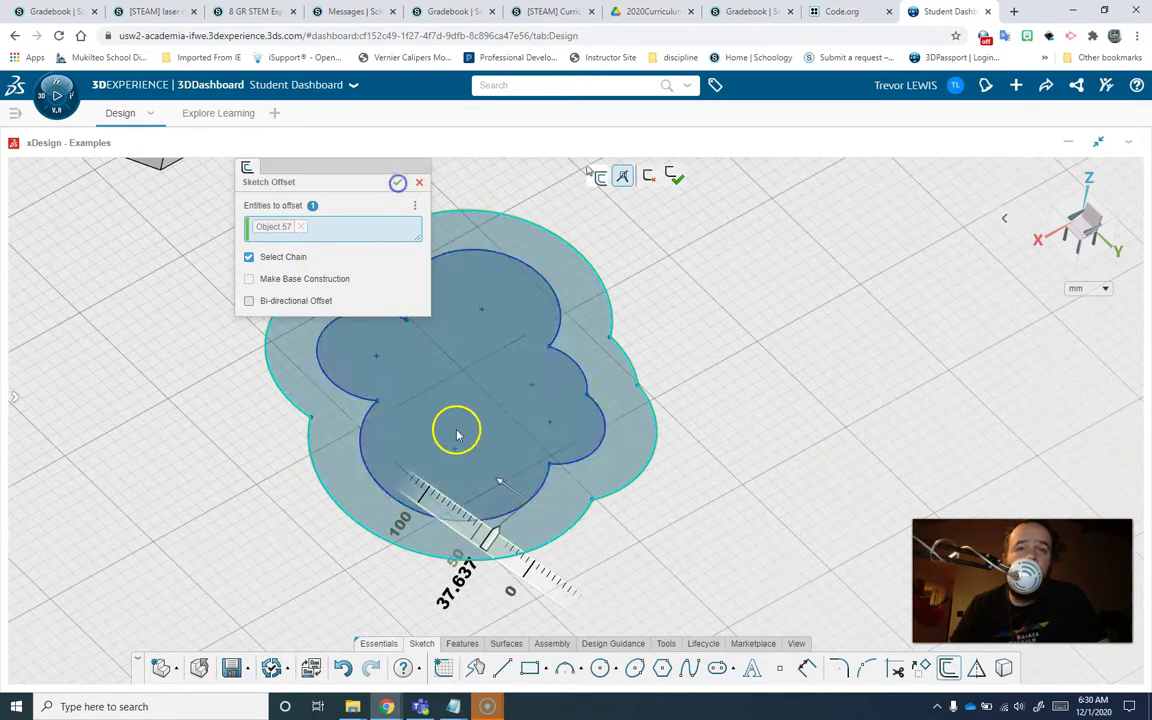